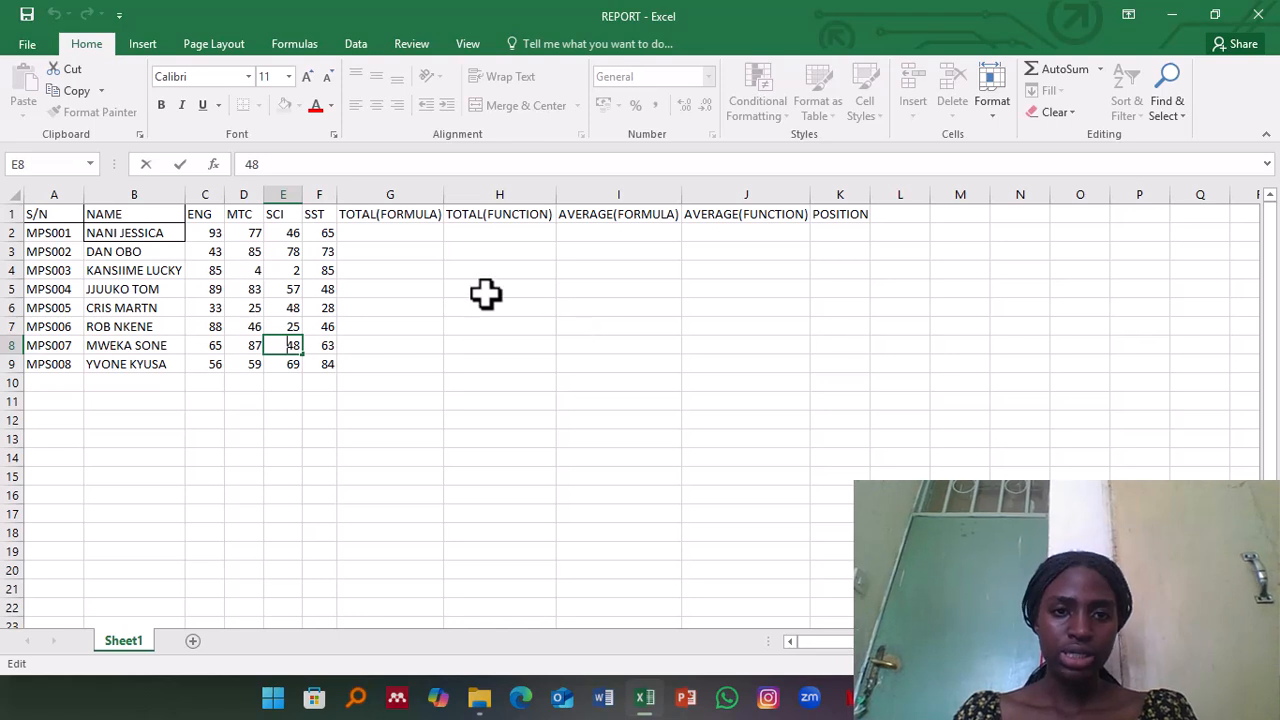
Step: Dismiss the prompt to reopen REPORT.xlsx and enter the formula =(C2+D2+E2+F2) in G2 under TOTAL(FORMULA)
{"action": "left_click", "coordinate": [358, 232]}
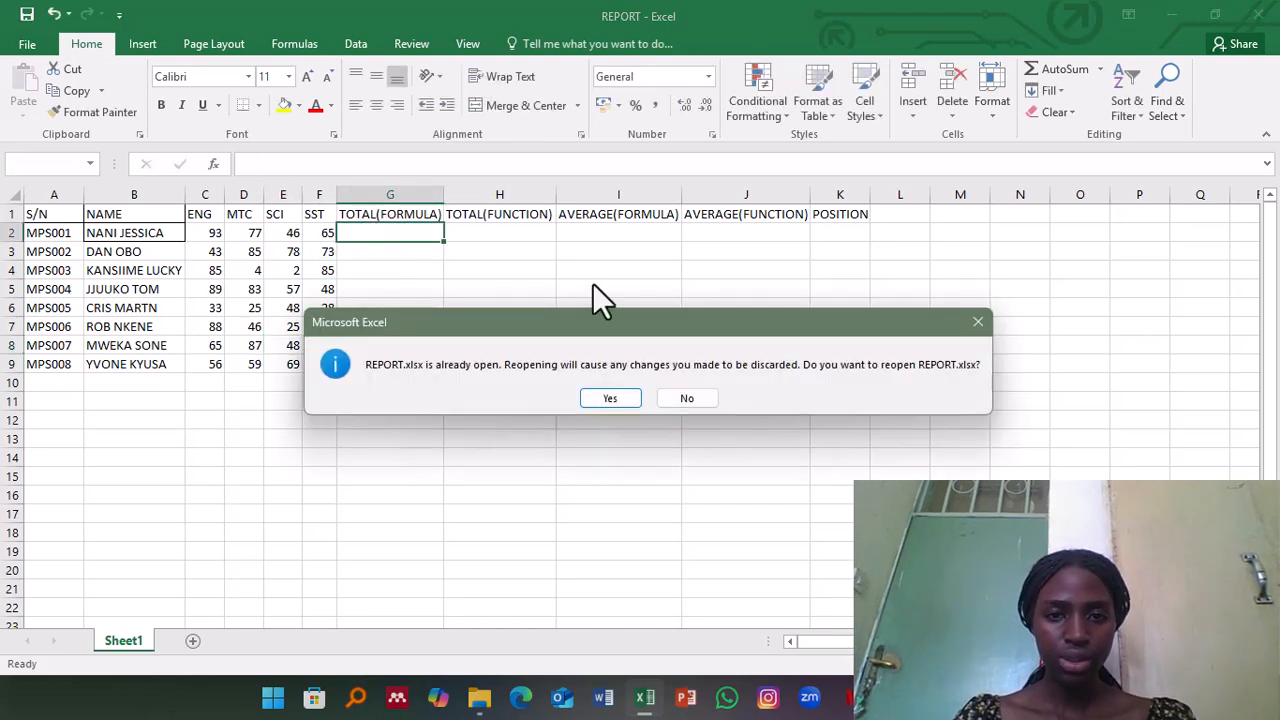
{"action": "left_click", "coordinate": [976, 323]}
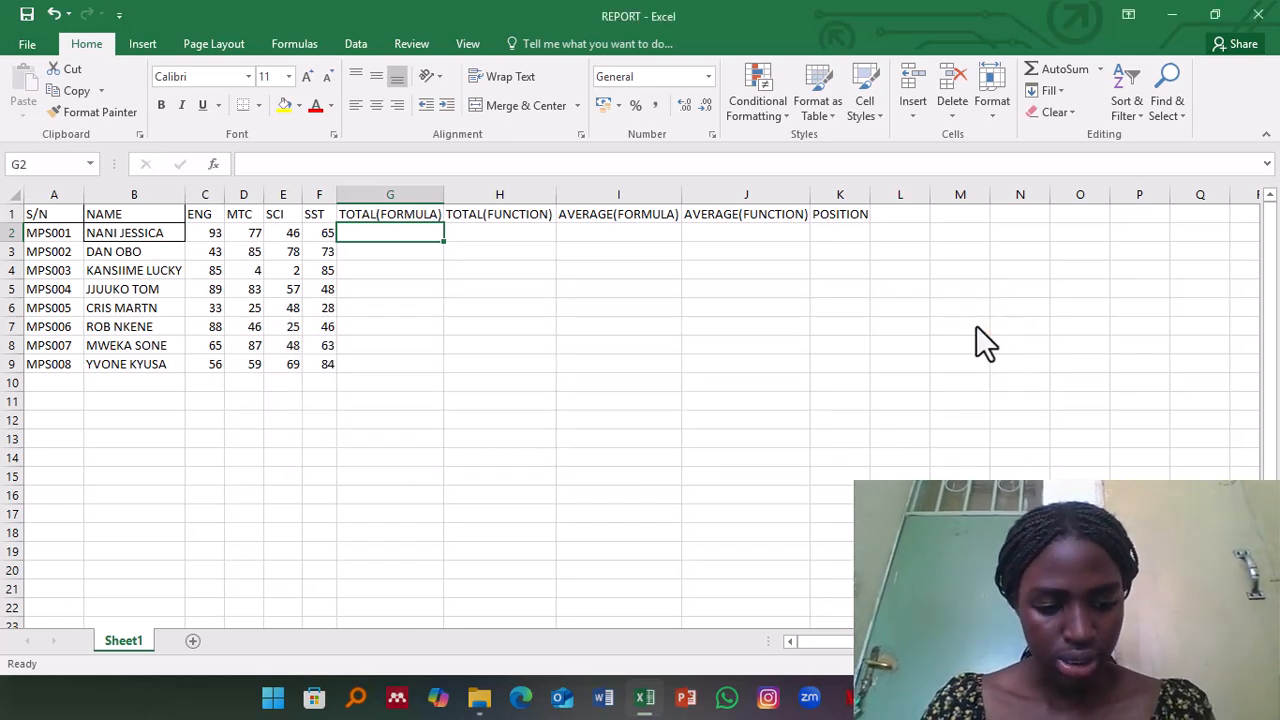
{"action": "type", "text": "="}
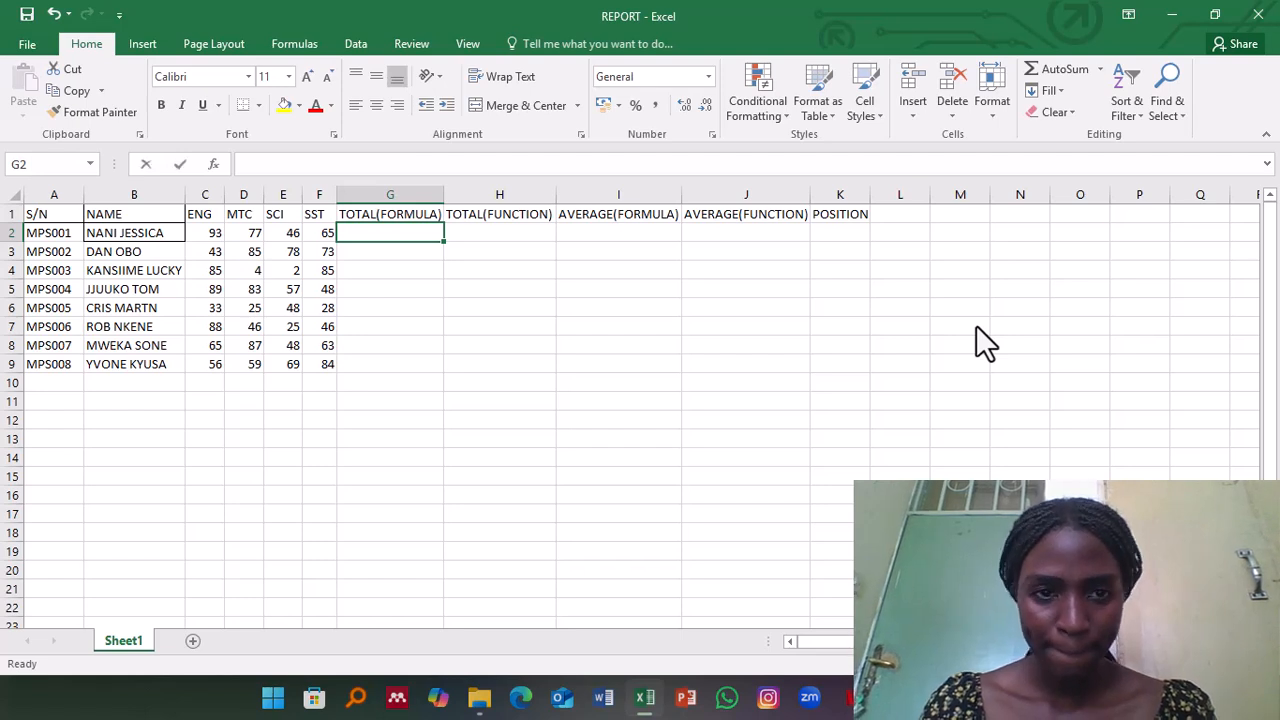
{"action": "type", "text": "("}
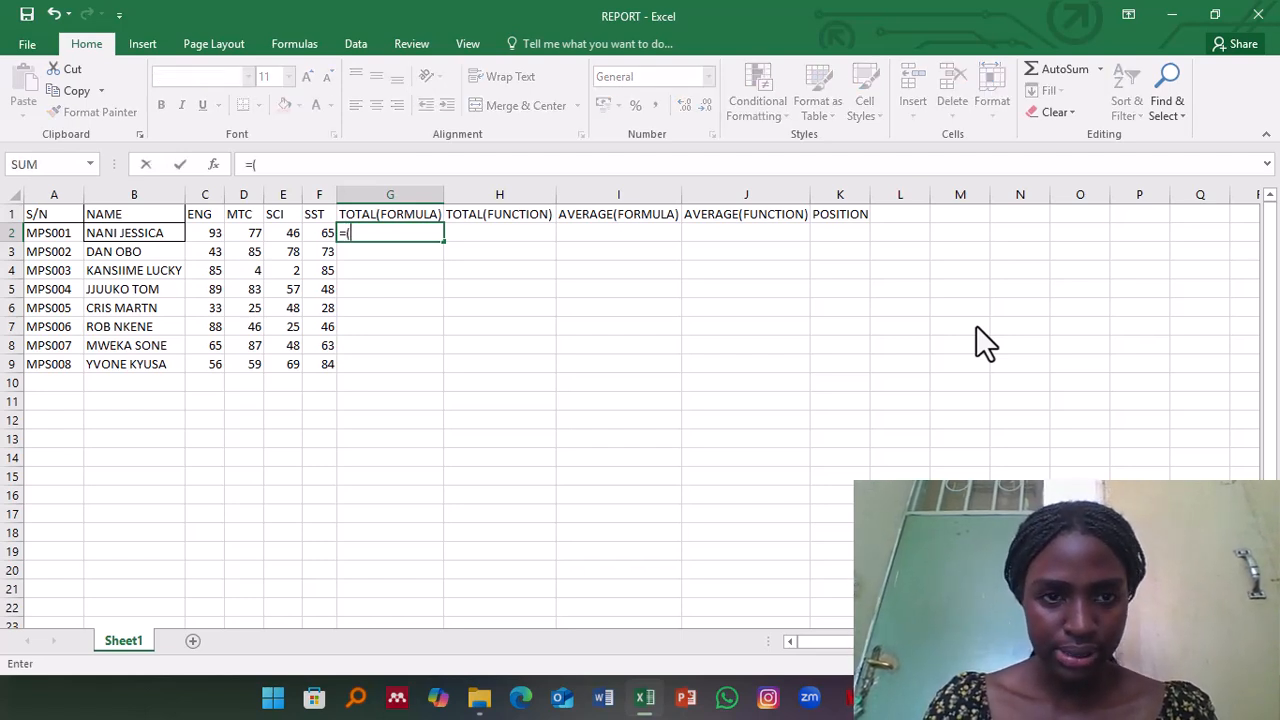
{"action": "left_click", "coordinate": [207, 234]}
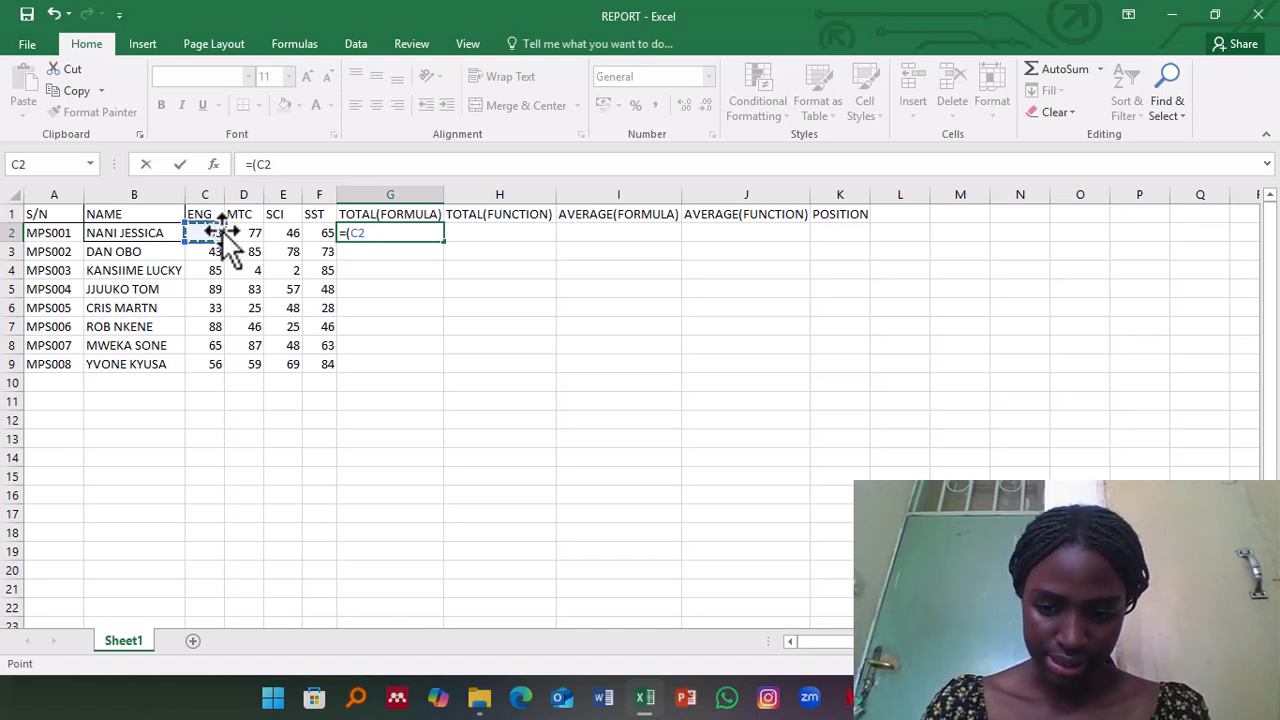
{"action": "type", "text": "+"}
{"action": "left_click", "coordinate": [250, 233]}
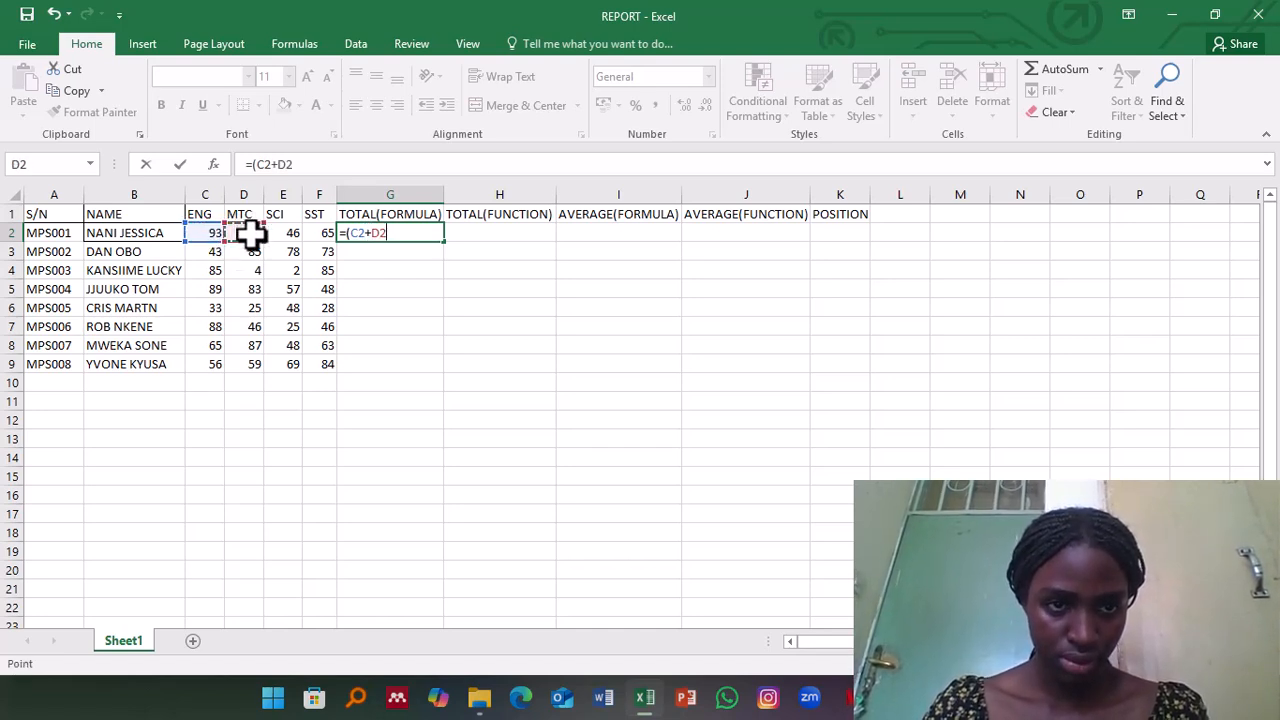
{"action": "type", "text": "+"}
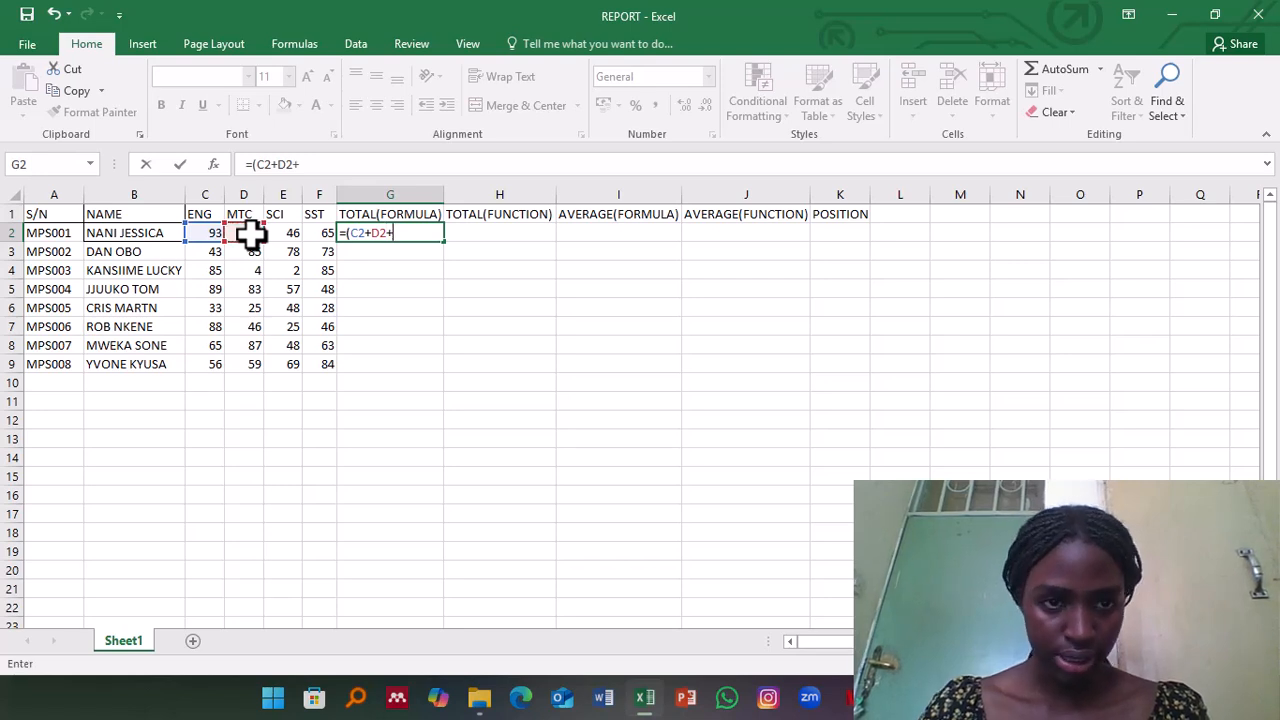
{"action": "left_click", "coordinate": [285, 233]}
{"action": "type", "text": "=(C2"}
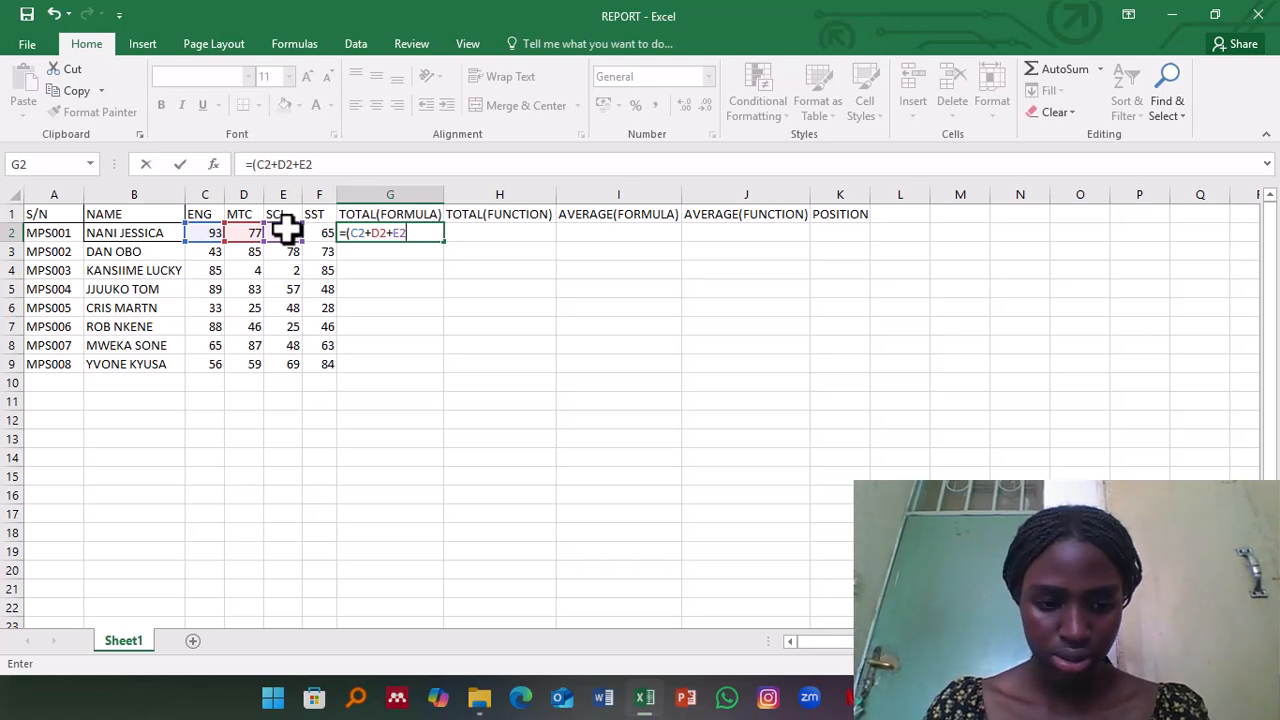
{"action": "type", "text": "+"}
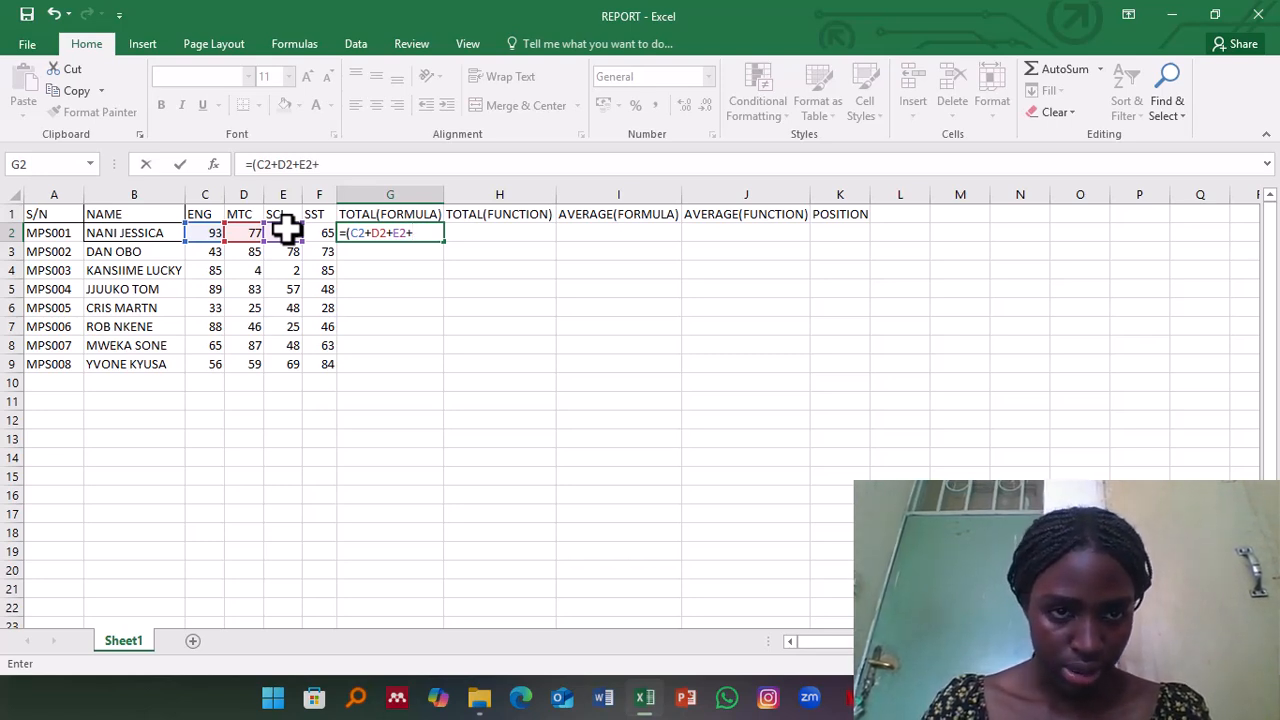
{"action": "left_click", "coordinate": [322, 232]}
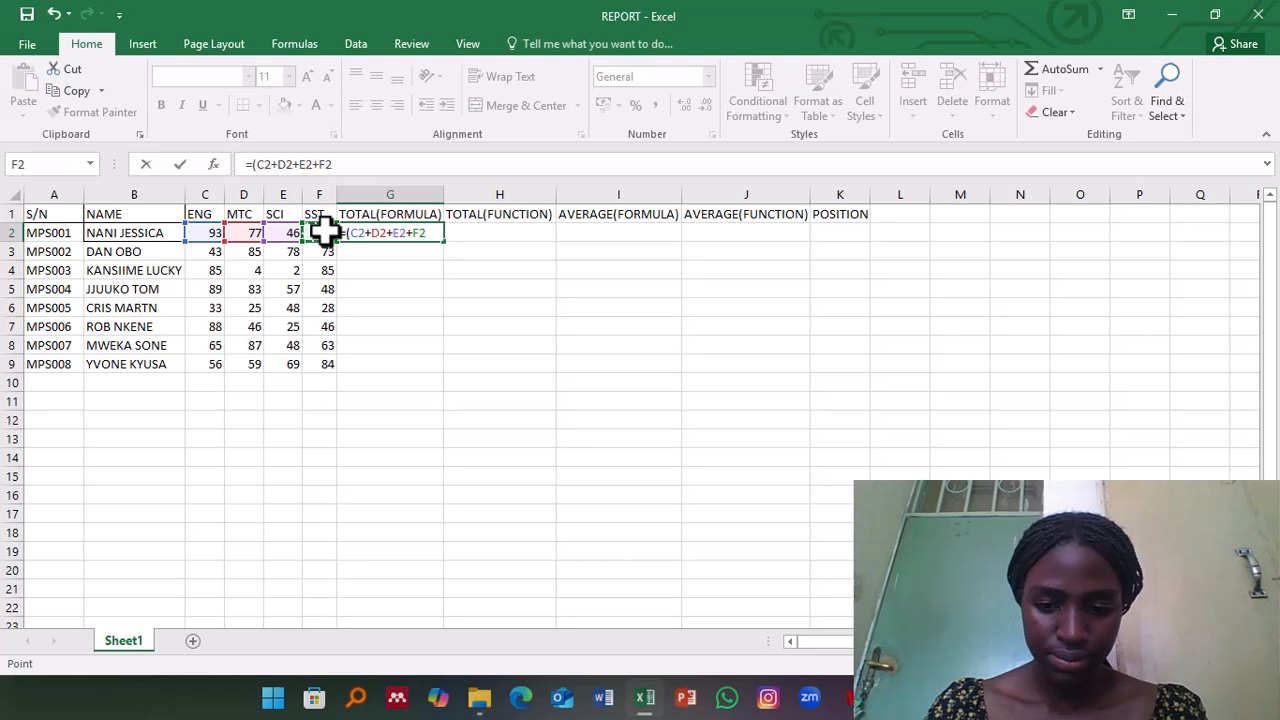
{"action": "type", "text": ")"}
{"action": "key", "text": "Return"}
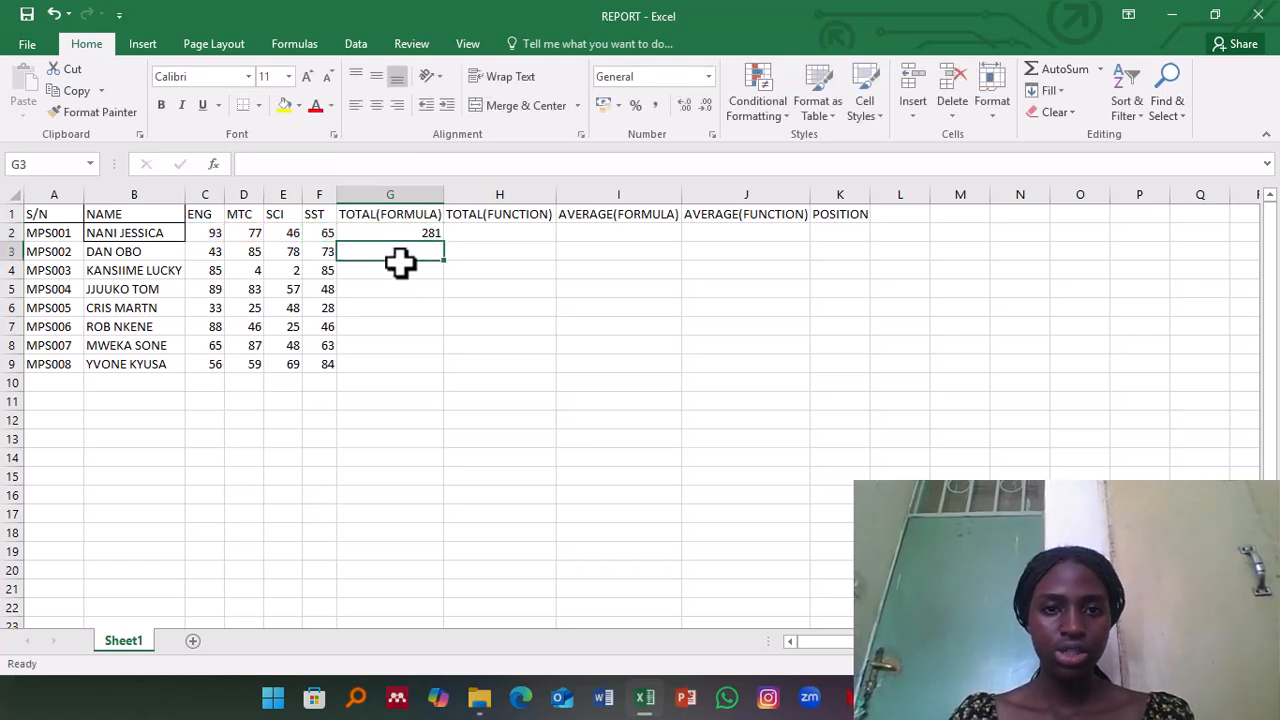
Step: Fill the addition formula from G2 down through G9 to total every student's marks
{"action": "left_click", "coordinate": [413, 230]}
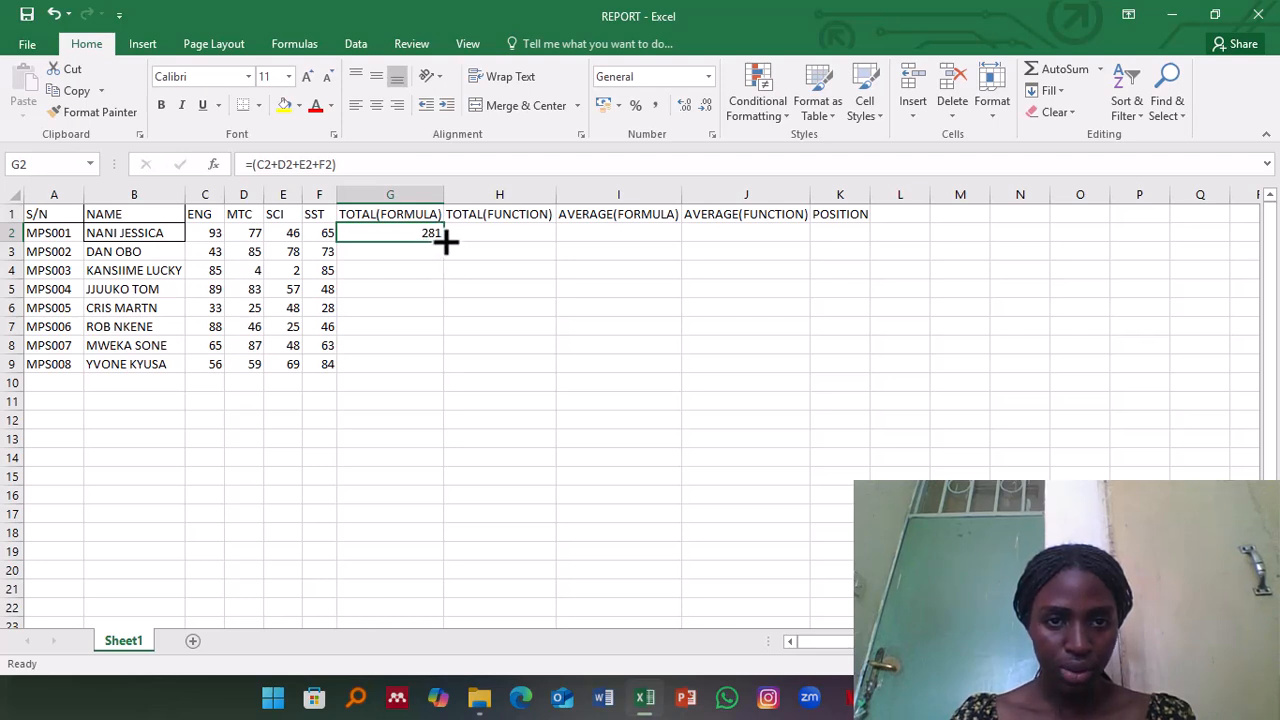
{"action": "left_click_drag", "start_coordinate": [446, 241], "coordinate": [442, 378]}
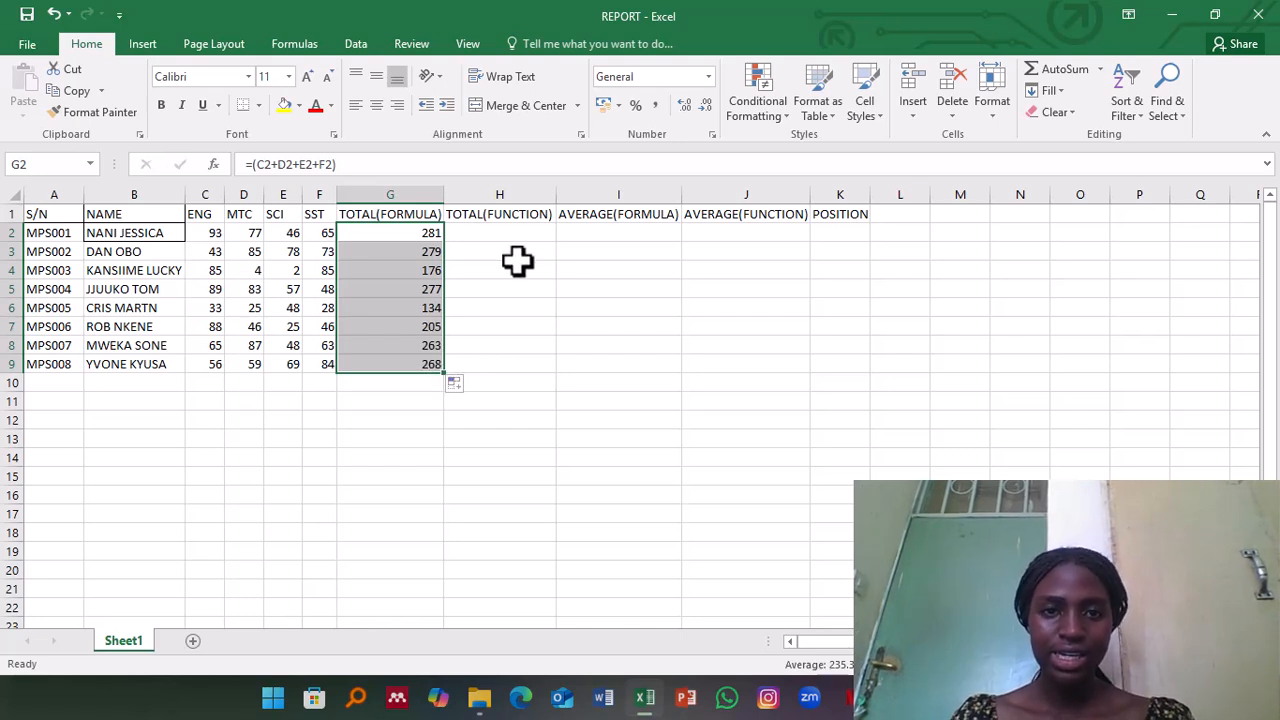
Step: Enter the function =SUM(C2:F2) in H2 under TOTAL(FUNCTION) to add the first student's four subject marks
{"action": "left_click", "coordinate": [499, 233]}
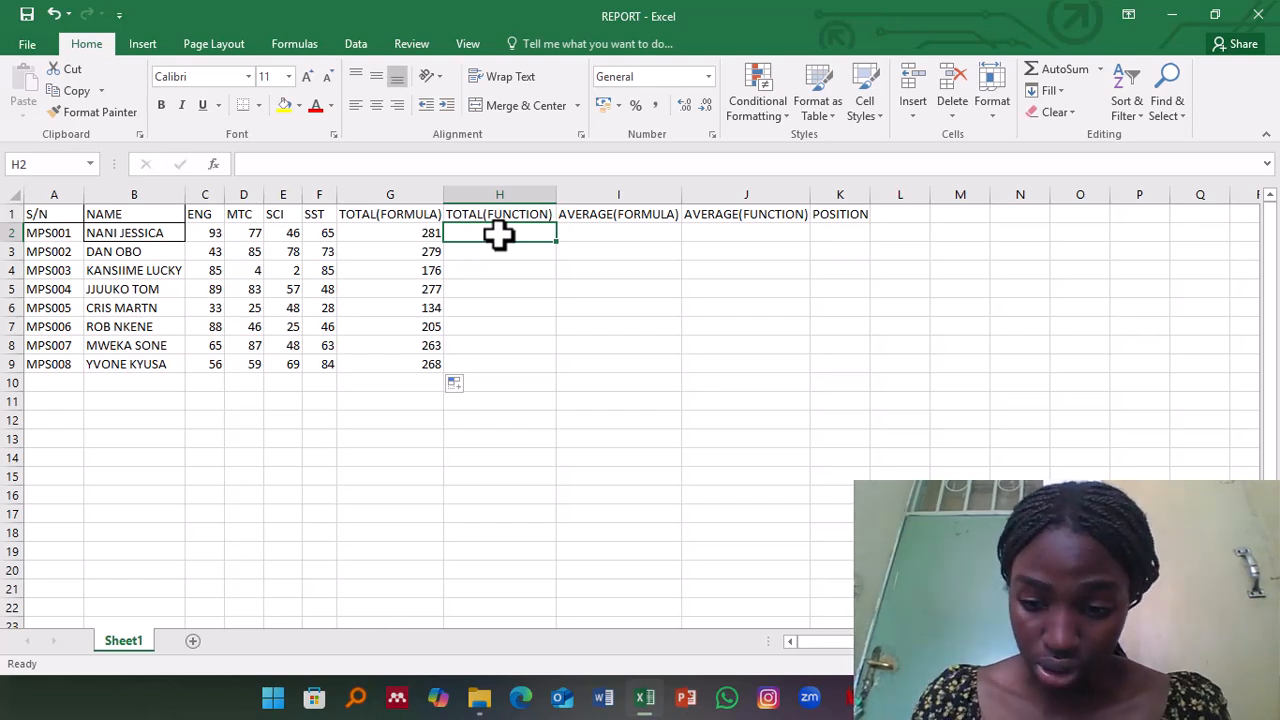
{"action": "type", "text": "="}
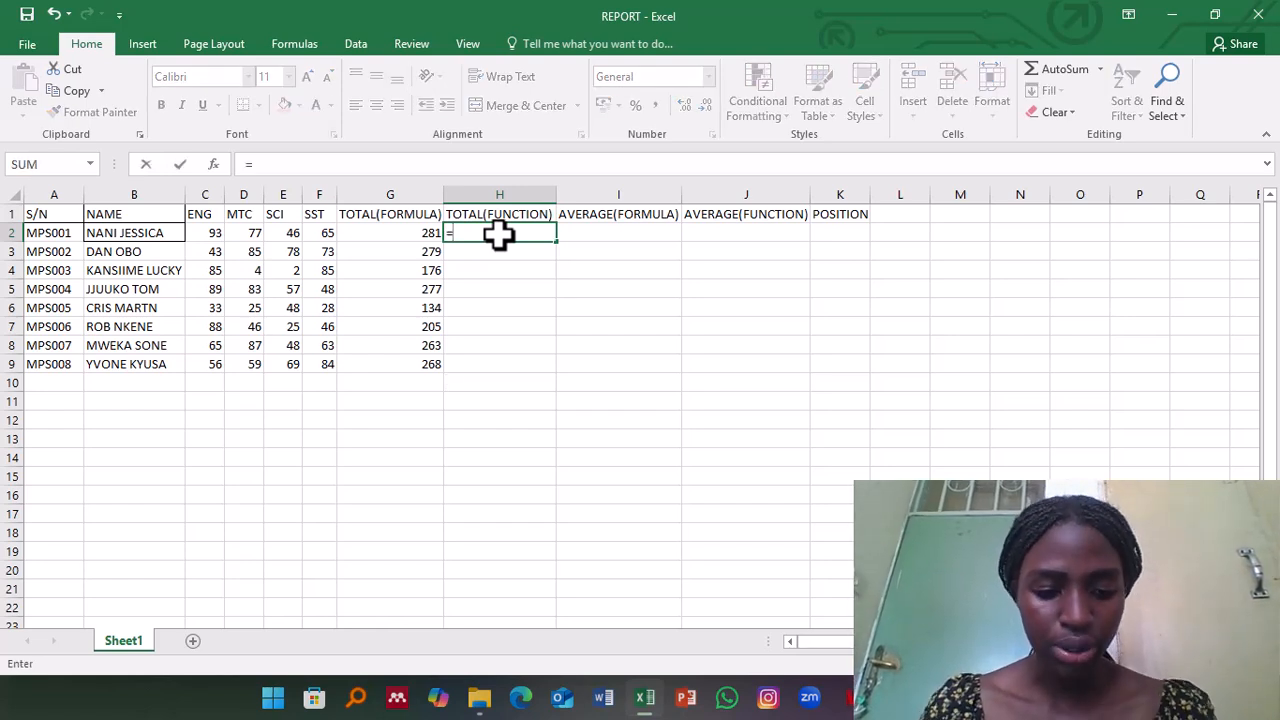
{"action": "type", "text": "su"}
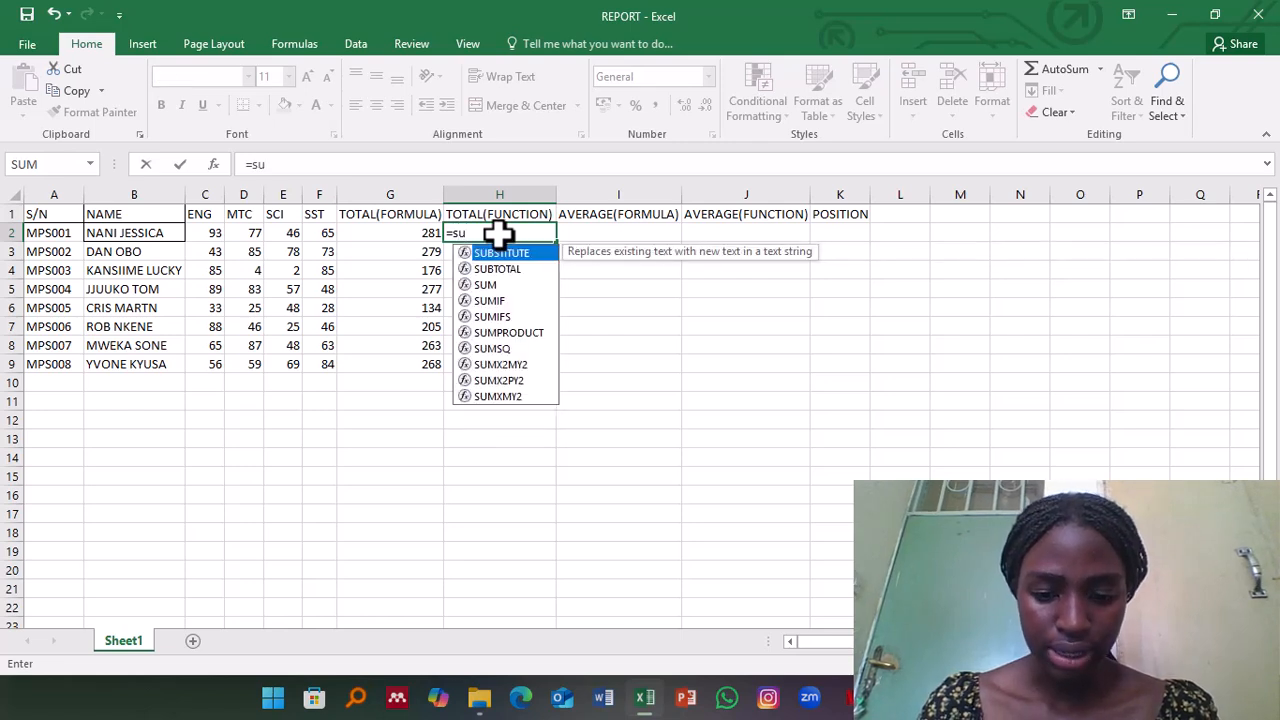
{"action": "type", "text": "m"}
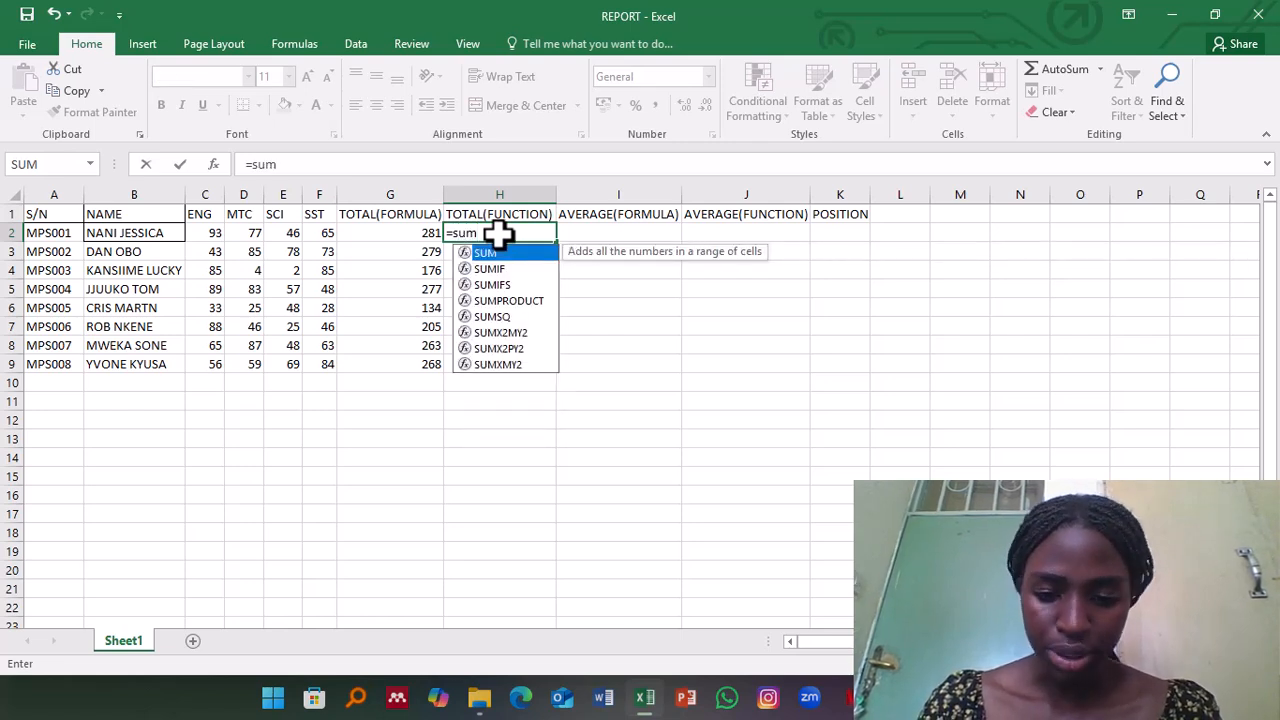
{"action": "type", "text": "("}
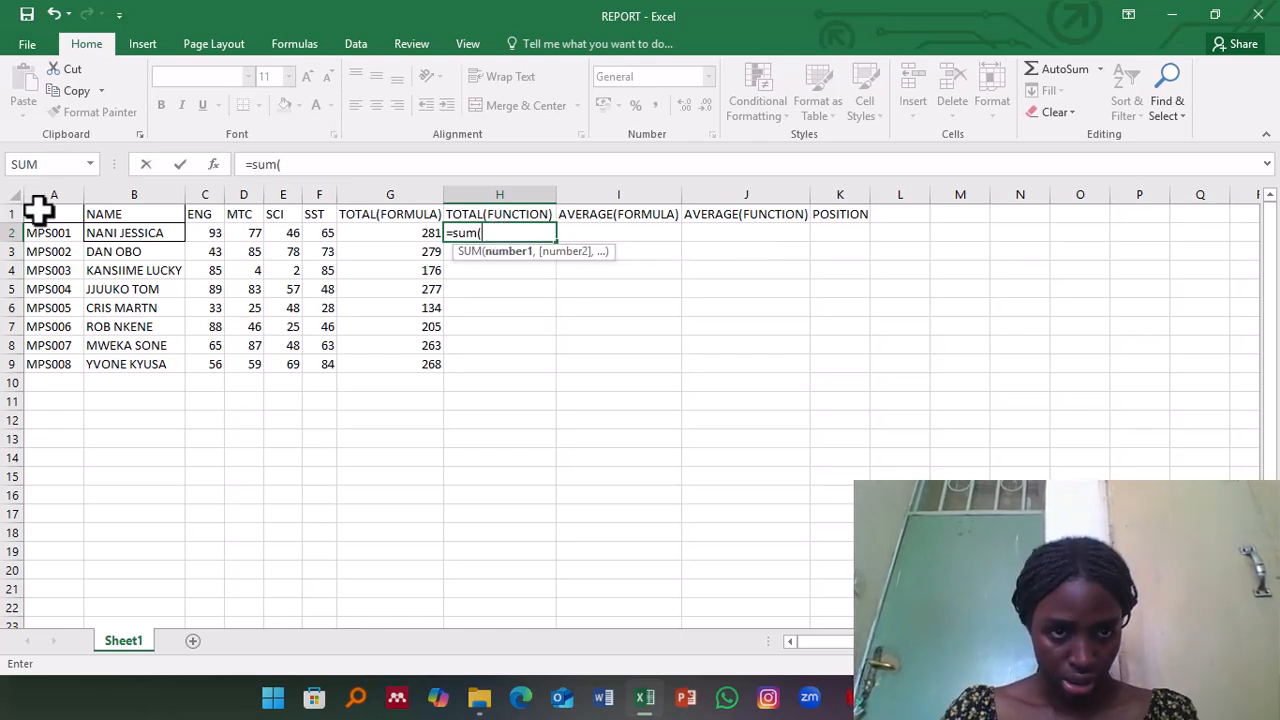
{"action": "left_click", "coordinate": [208, 232]}
{"action": "left_click_drag", "start_coordinate": [212, 231], "coordinate": [321, 232]}
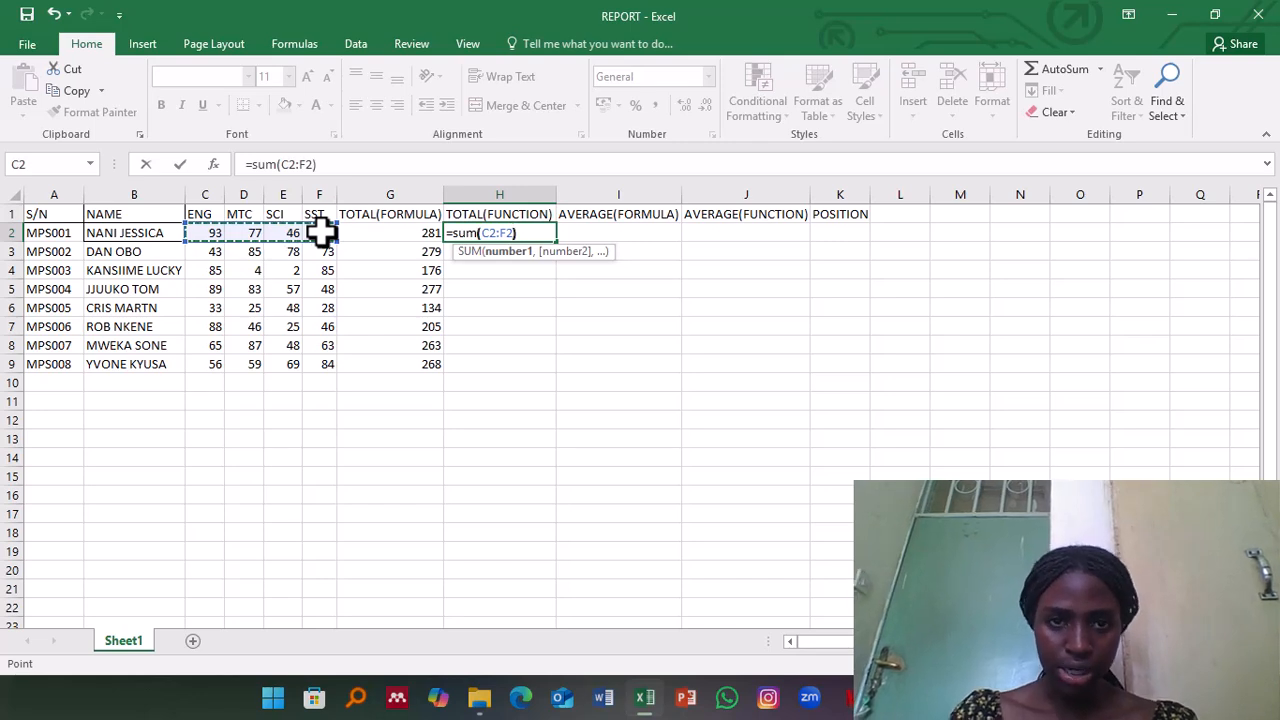
{"action": "type", "text": ")"}
{"action": "key", "text": "Return"}
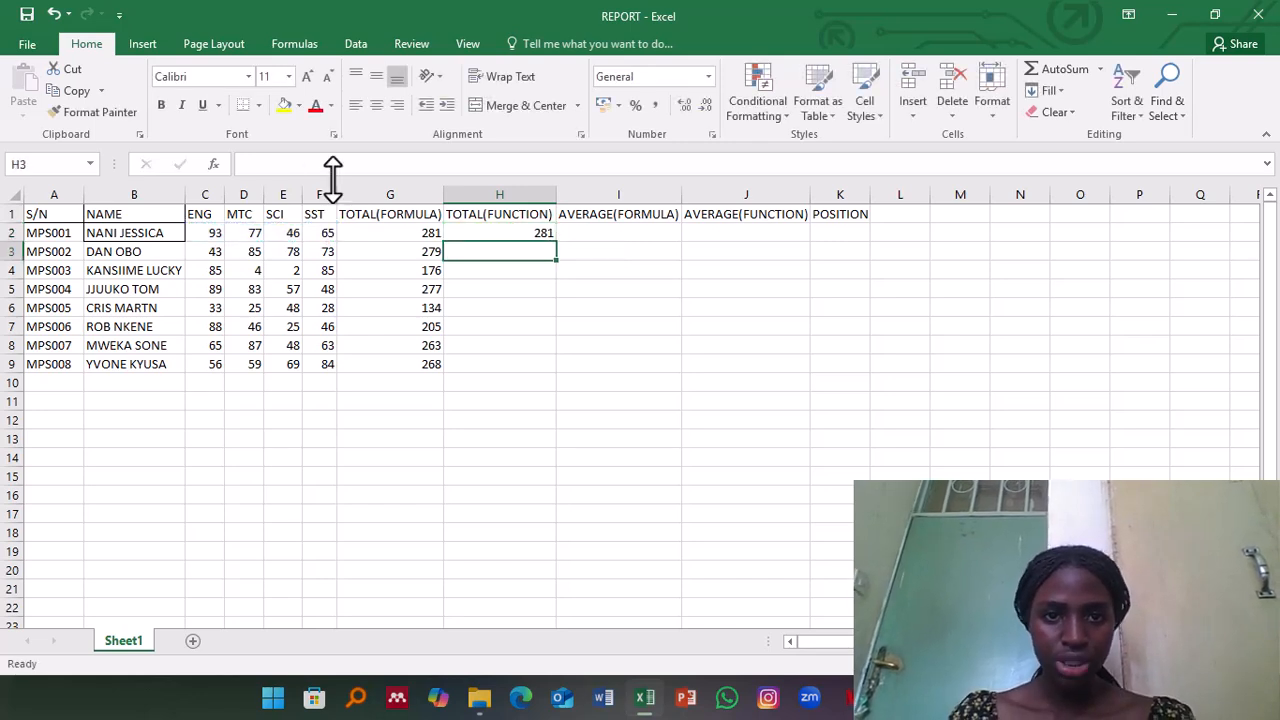
Step: Fill the SUM function from H2 down through H9 for the remaining students
{"action": "left_click", "coordinate": [480, 230]}
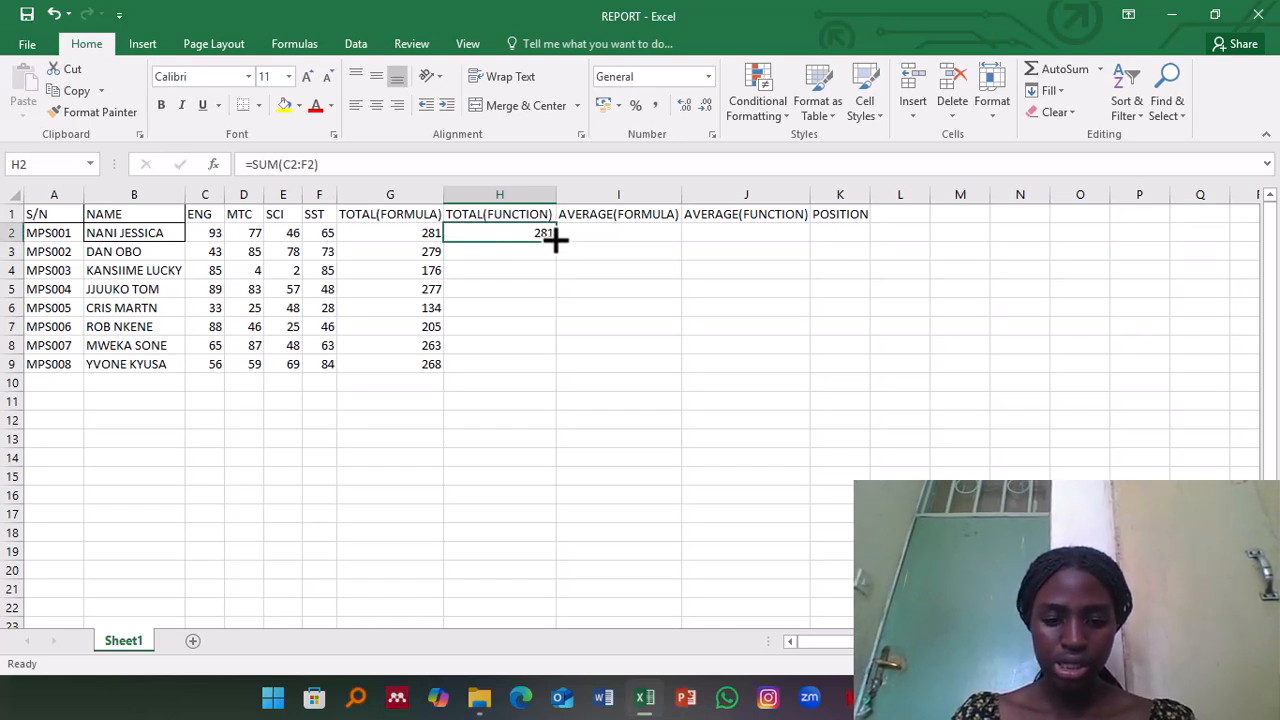
{"action": "left_click_drag", "start_coordinate": [552, 237], "coordinate": [531, 366]}
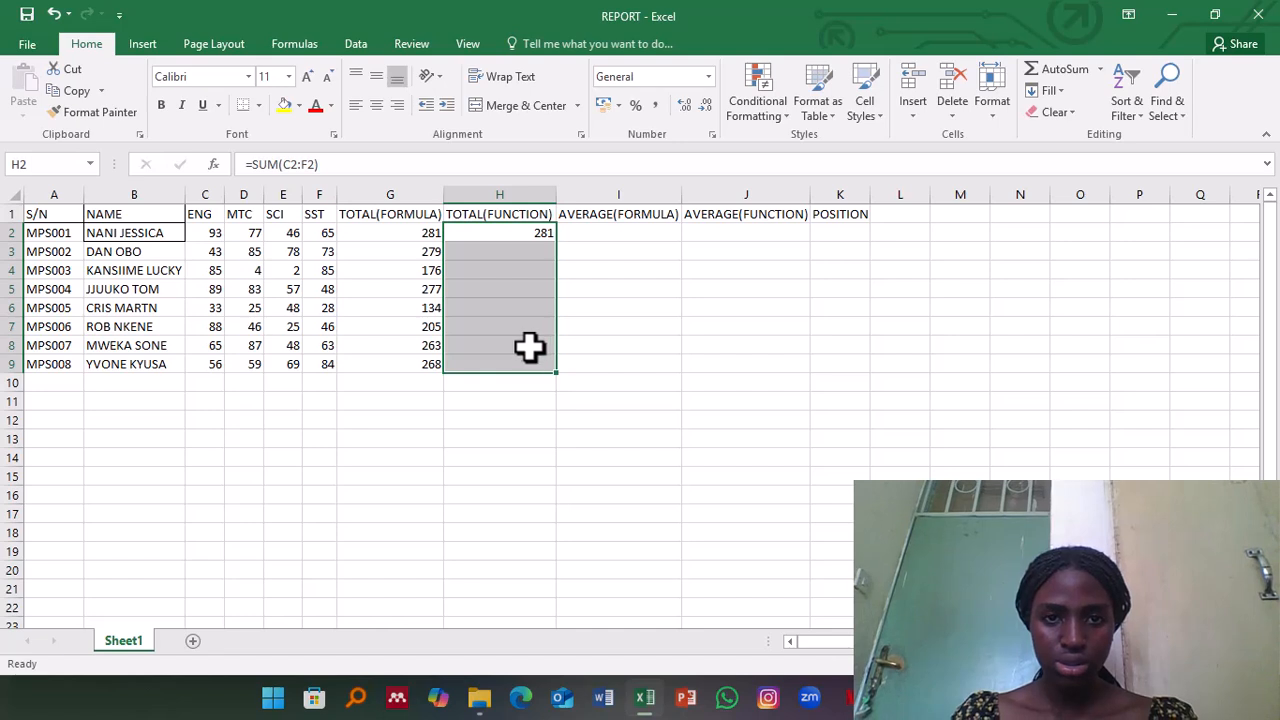
{"action": "key", "text": "Return"}
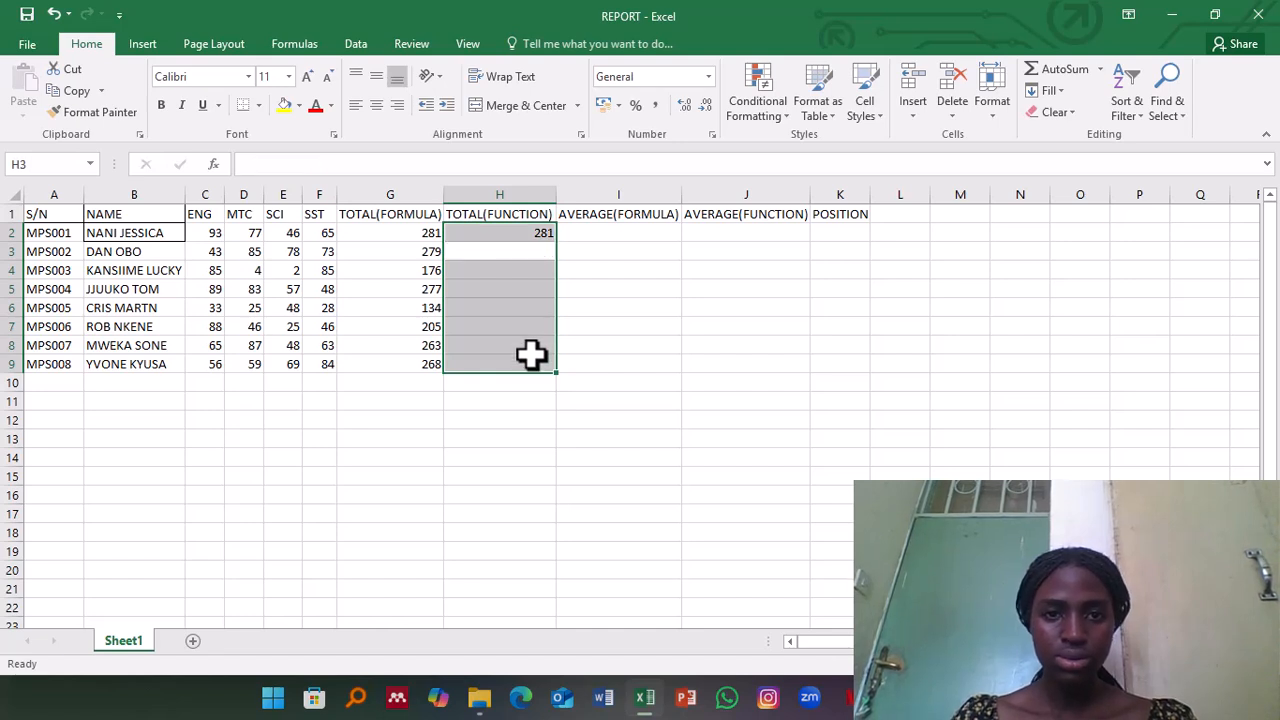
{"action": "left_click", "coordinate": [527, 231]}
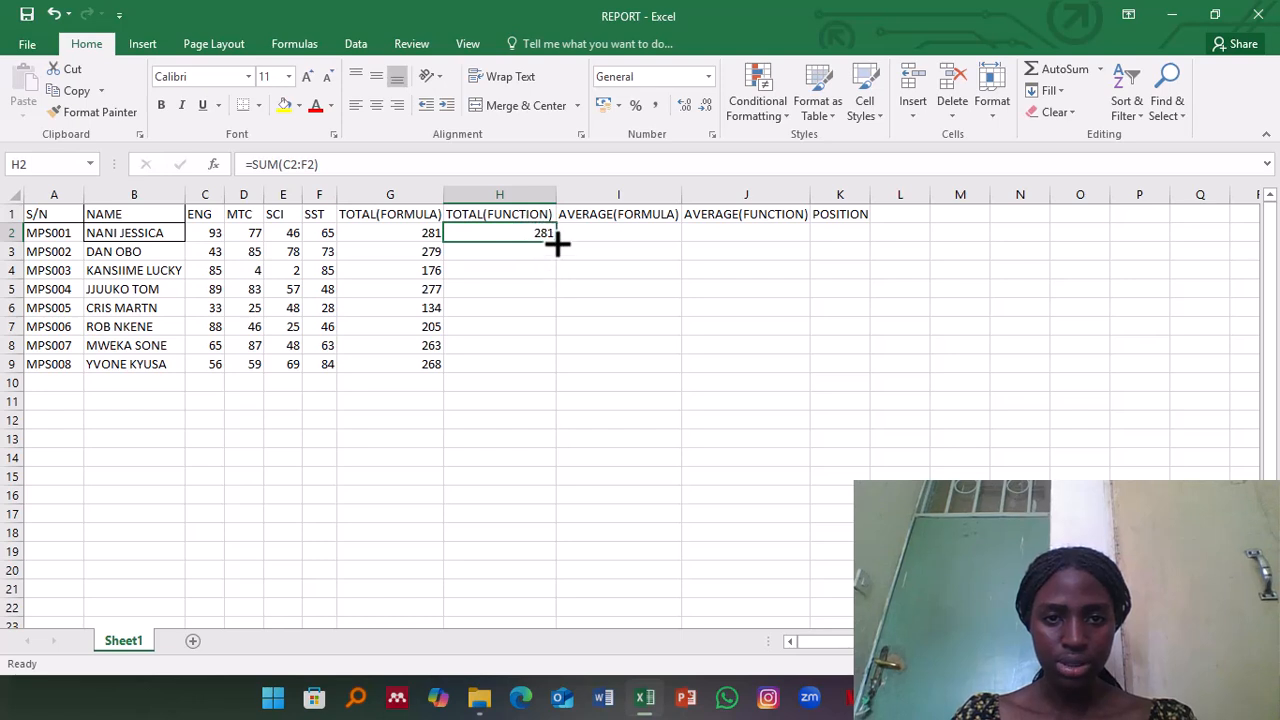
{"action": "left_click_drag", "start_coordinate": [557, 243], "coordinate": [555, 373]}
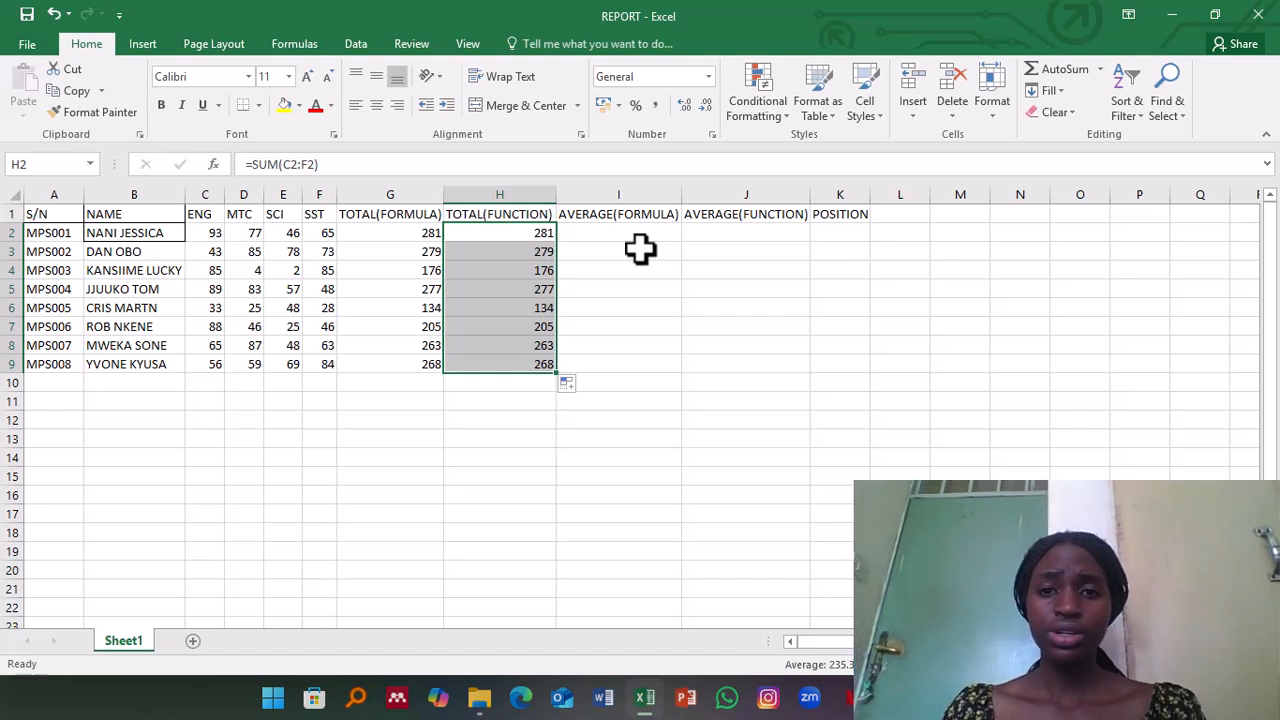
Step: Enter the formula =(H2/4) in I2 under AVERAGE(FORMULA) and fill it down through I9
{"action": "left_click", "coordinate": [607, 231]}
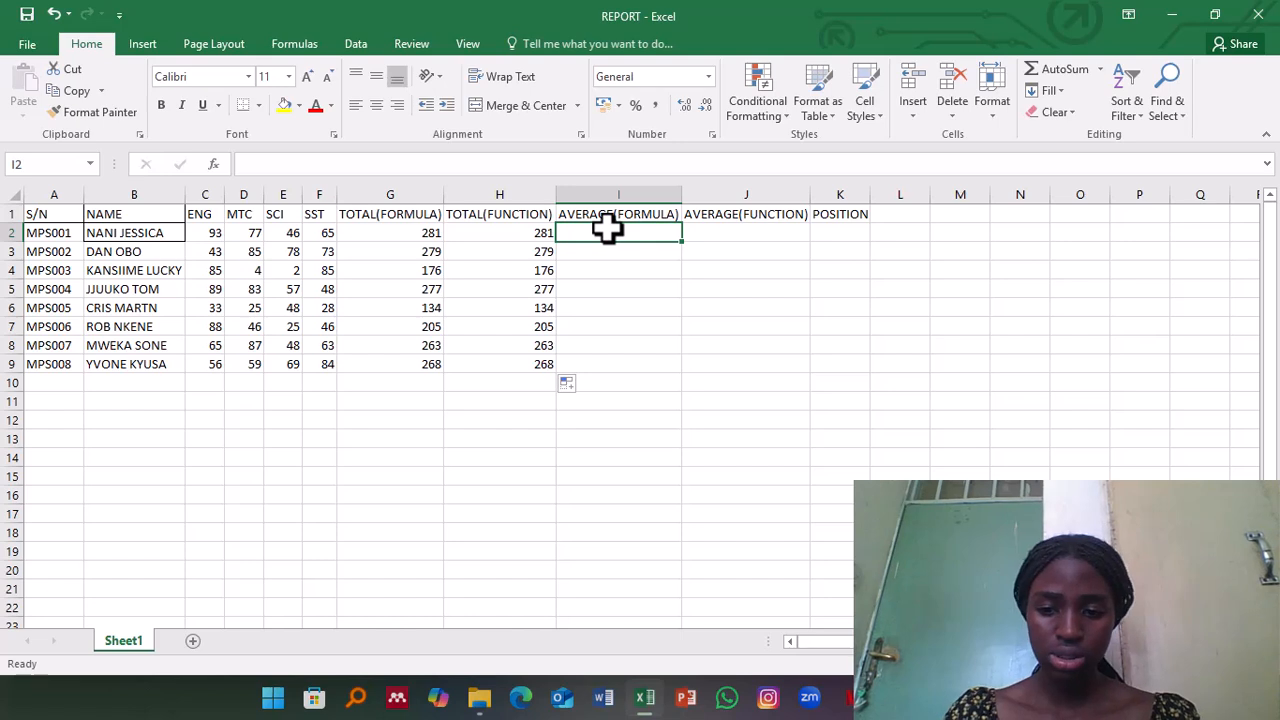
{"action": "type", "text": "="}
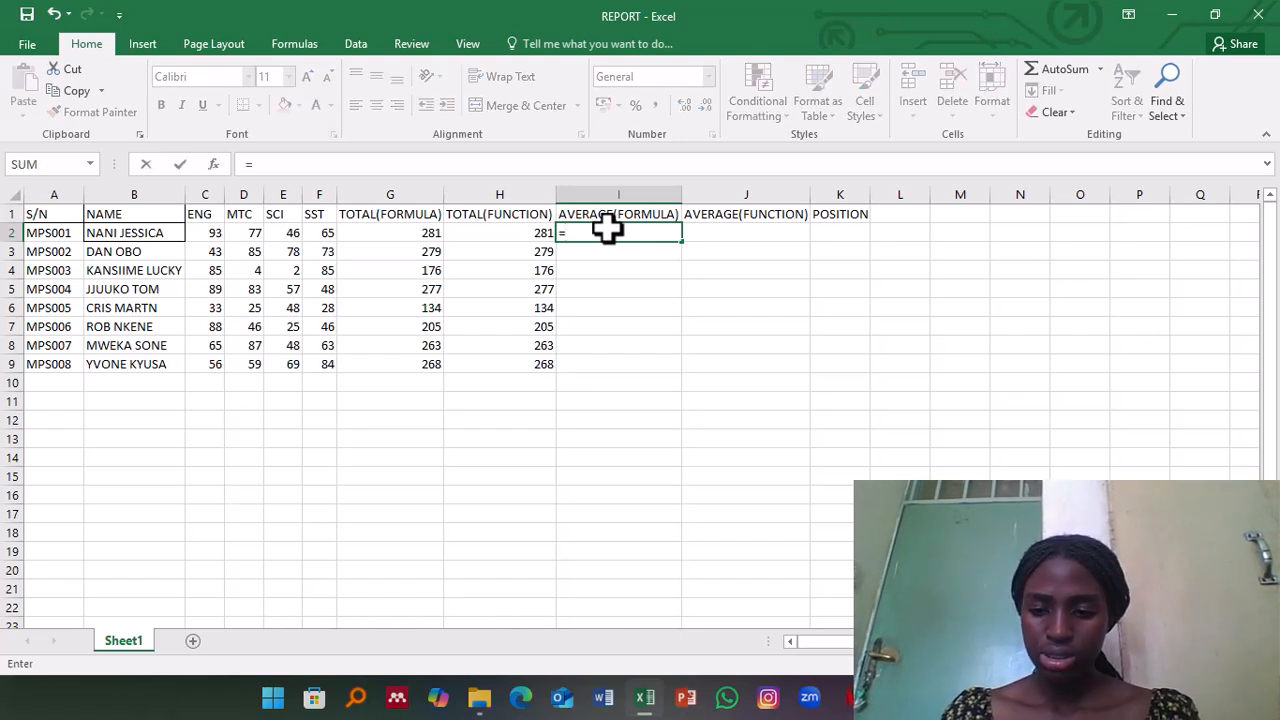
{"action": "type", "text": "("}
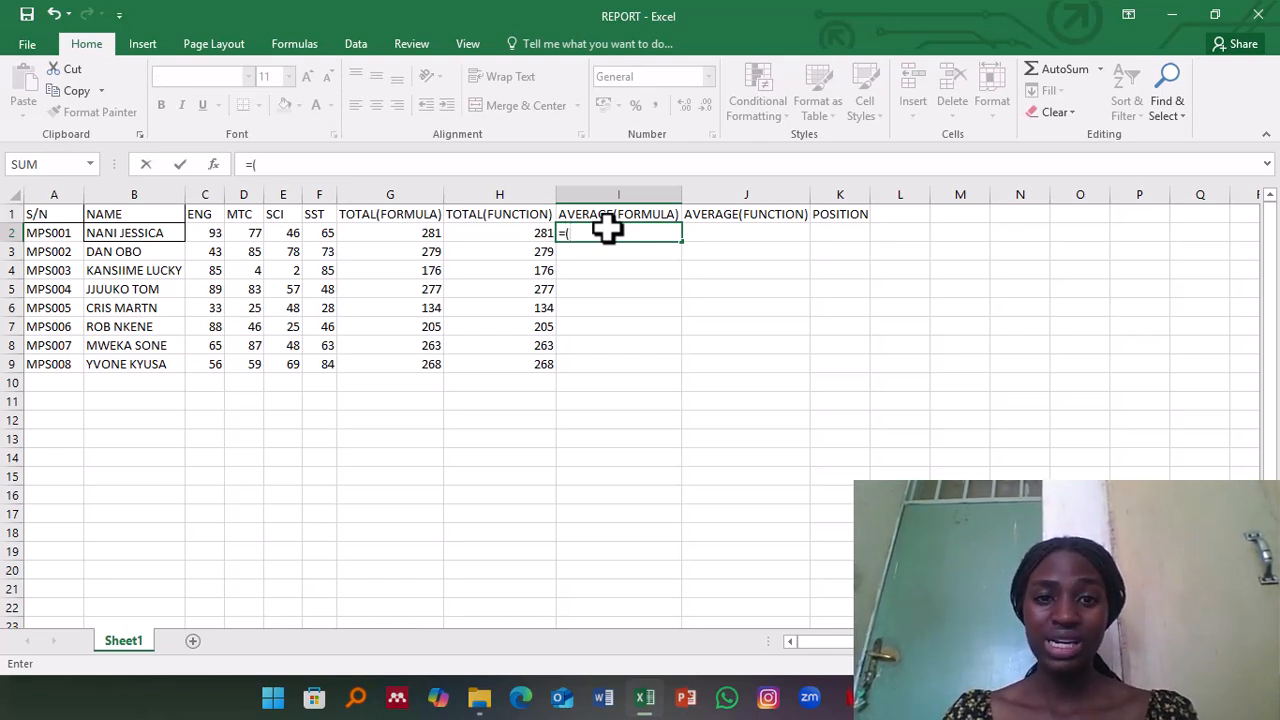
{"action": "left_click", "coordinate": [527, 234]}
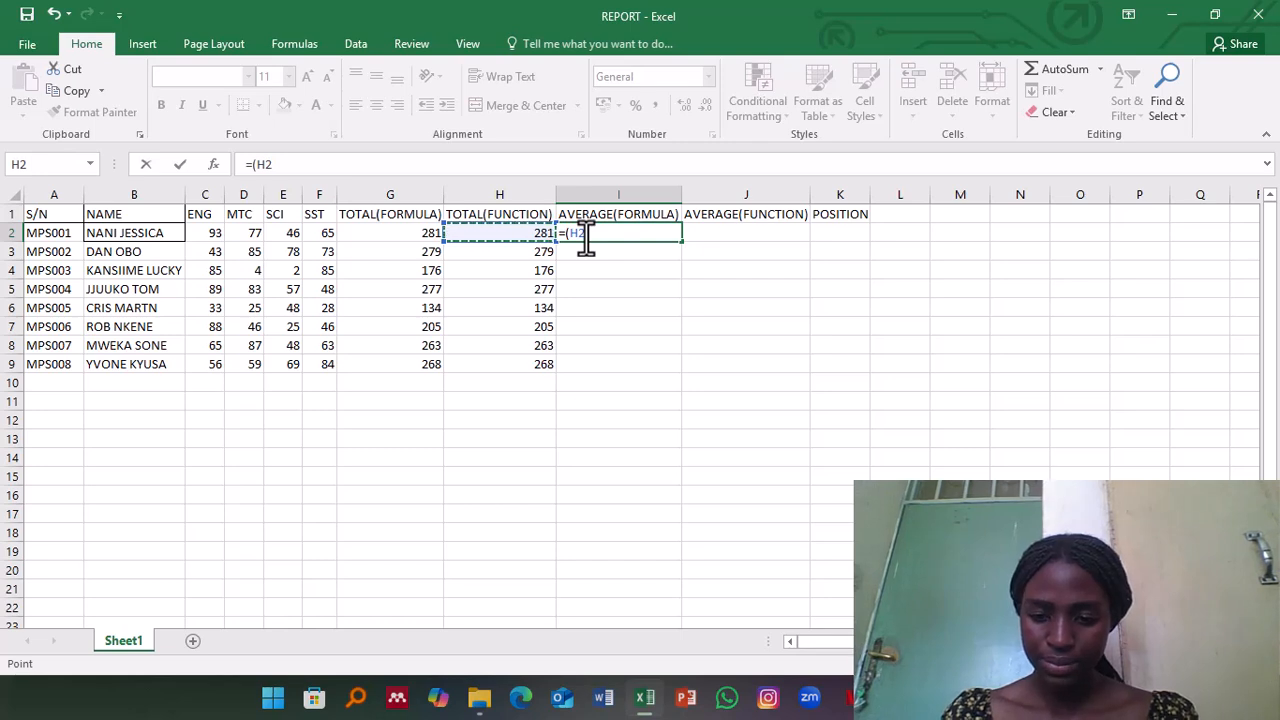
{"action": "type", "text": "/"}
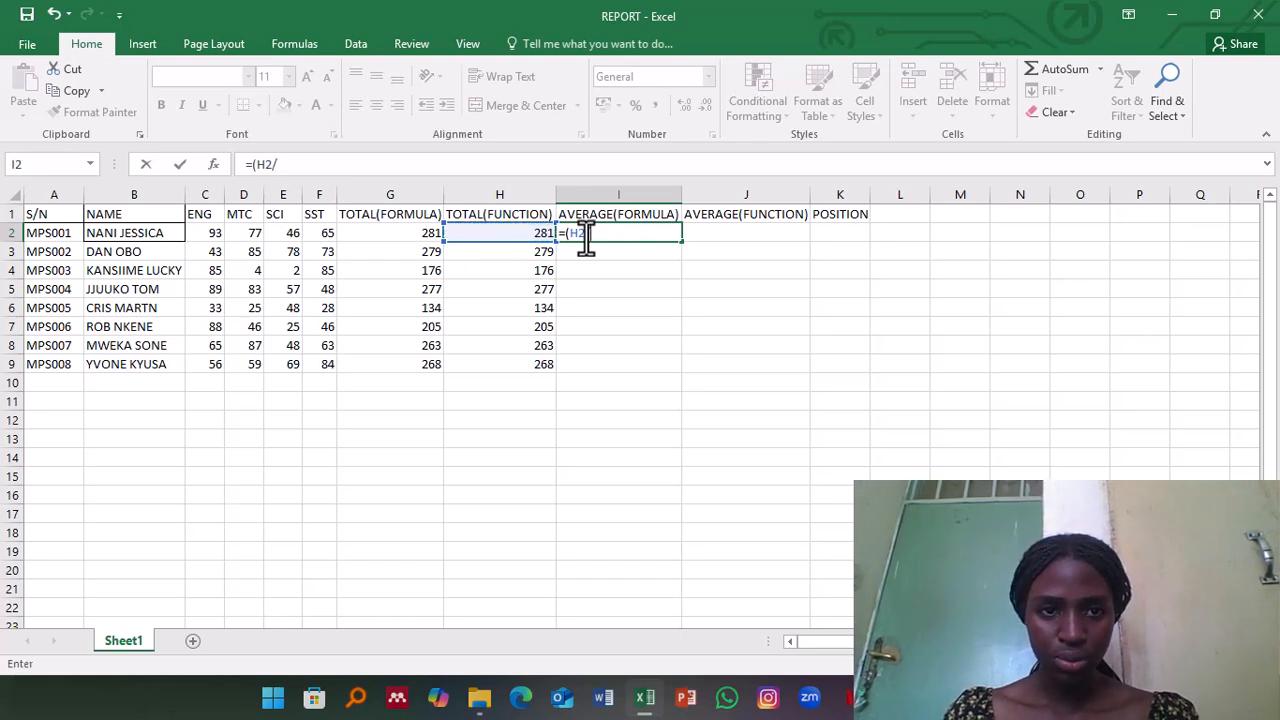
{"action": "type", "text": "4"}
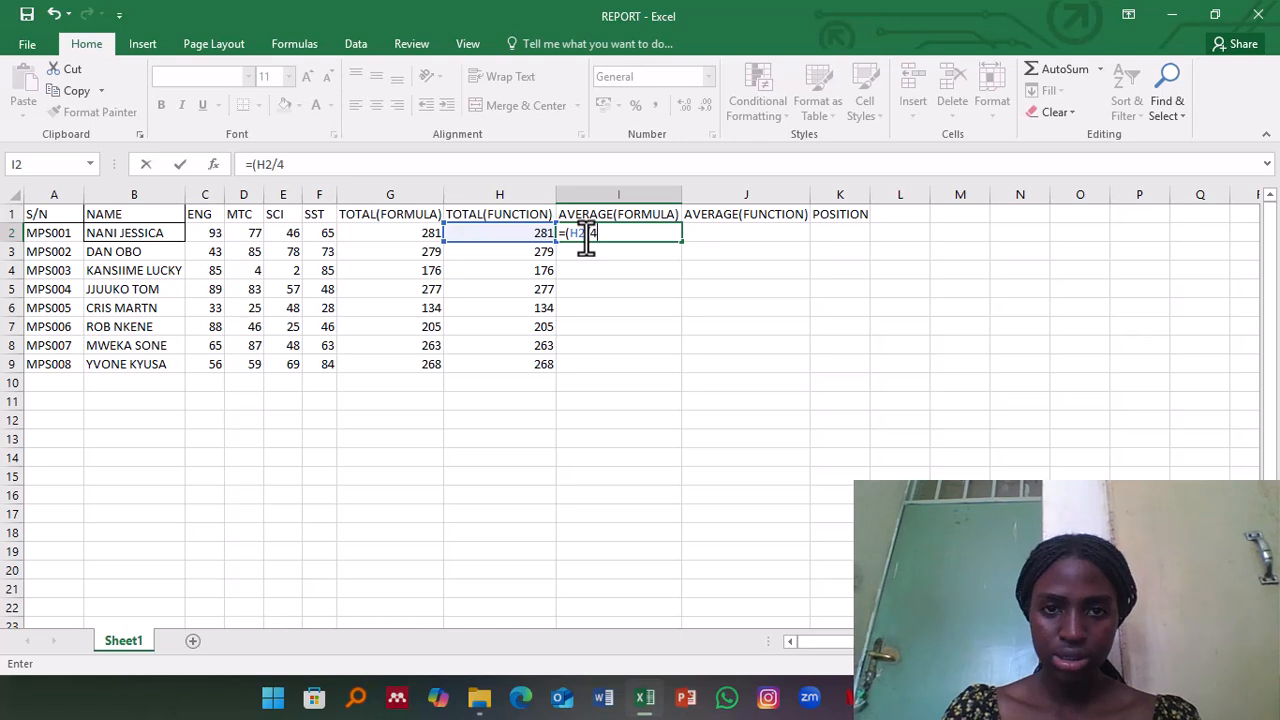
{"action": "type", "text": ")"}
{"action": "key", "text": "Return"}
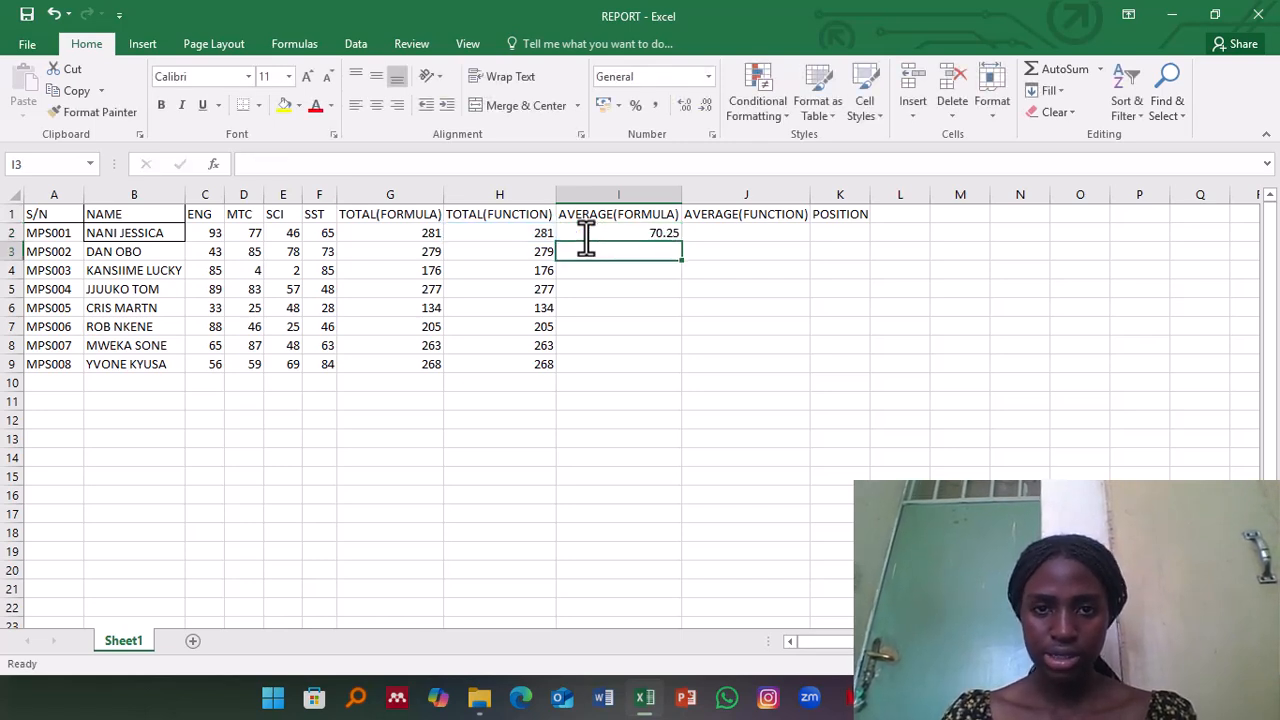
{"action": "left_click", "coordinate": [610, 232]}
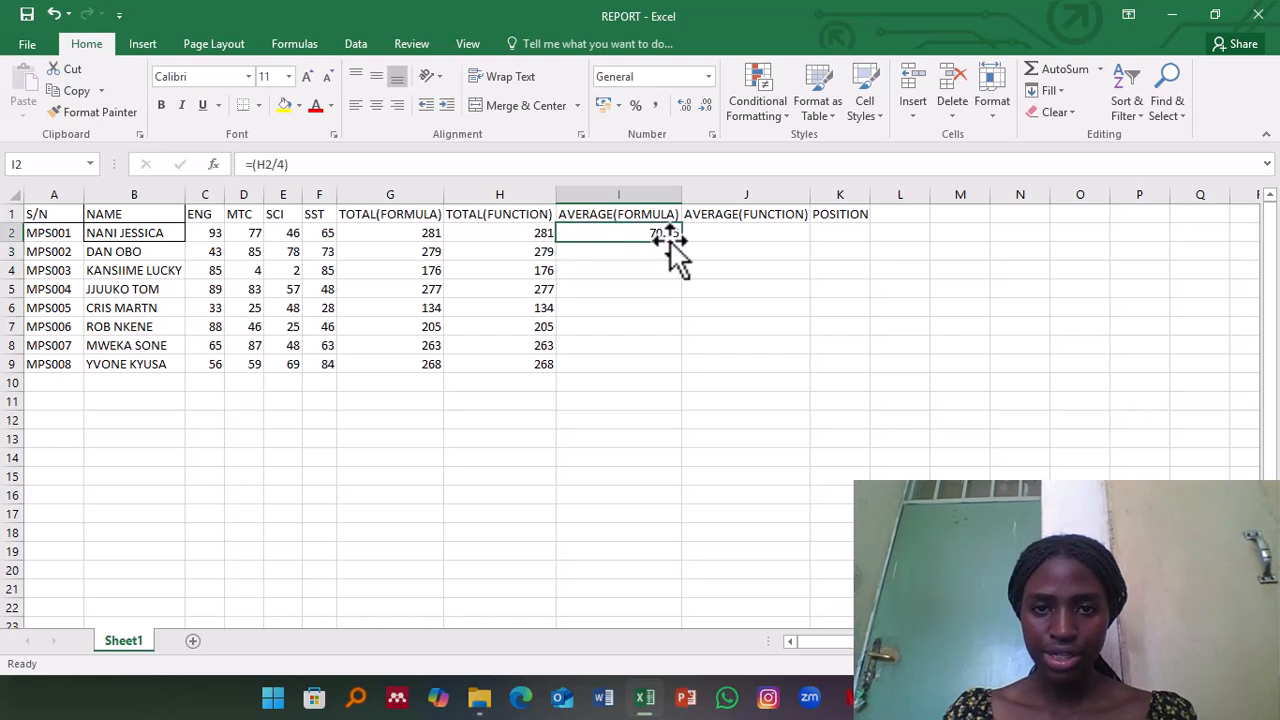
{"action": "left_click_drag", "start_coordinate": [685, 240], "coordinate": [686, 377]}
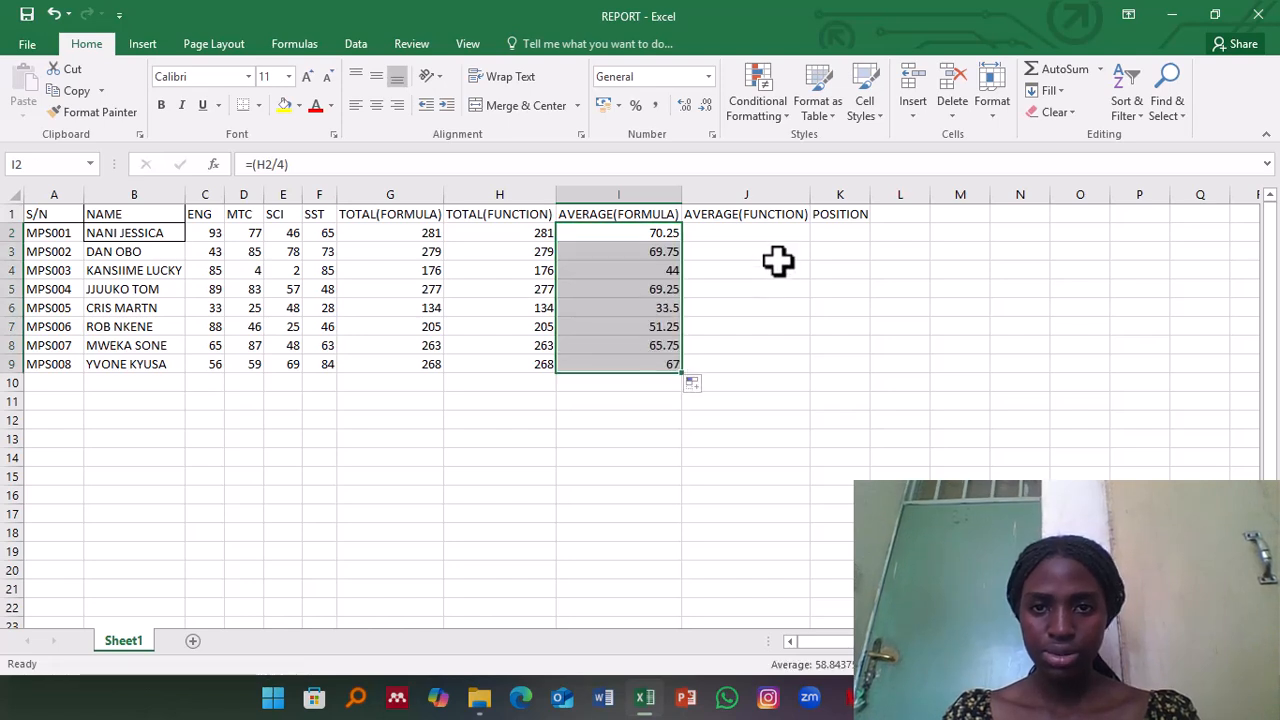
{"action": "left_click", "coordinate": [754, 232]}
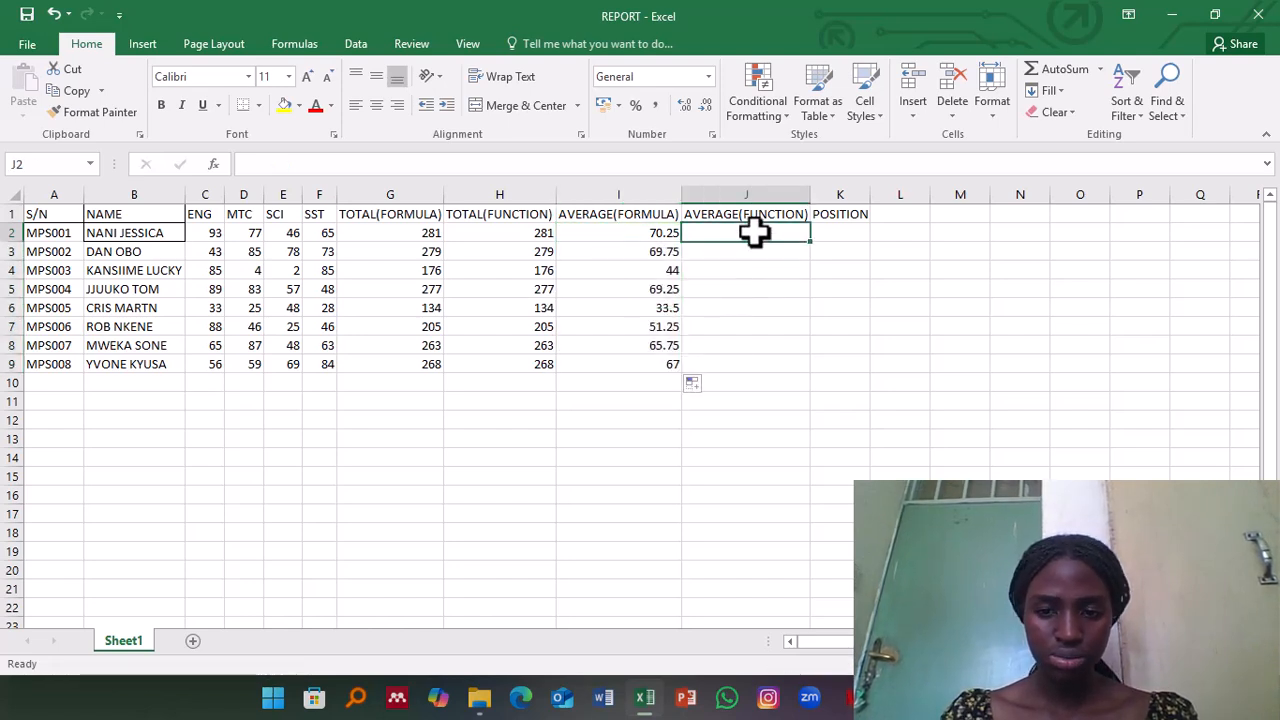
{"action": "type", "text": "=avwer"}
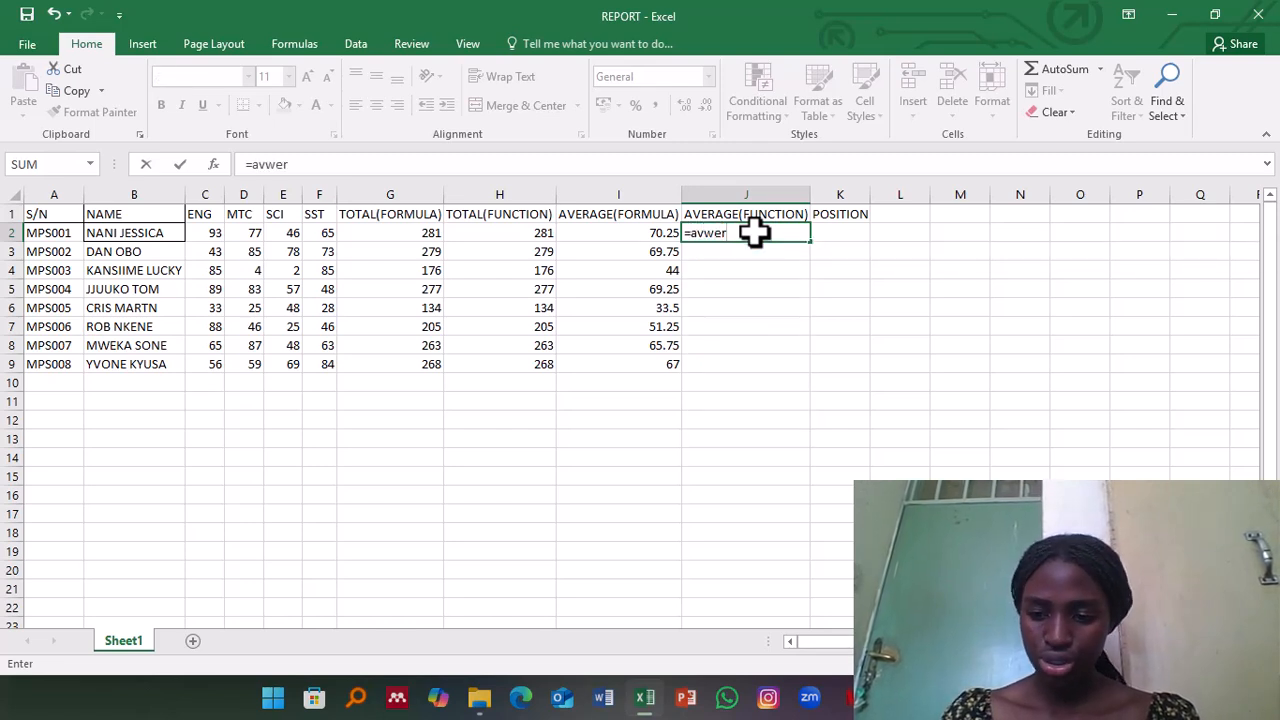
{"action": "key", "text": "Return"}
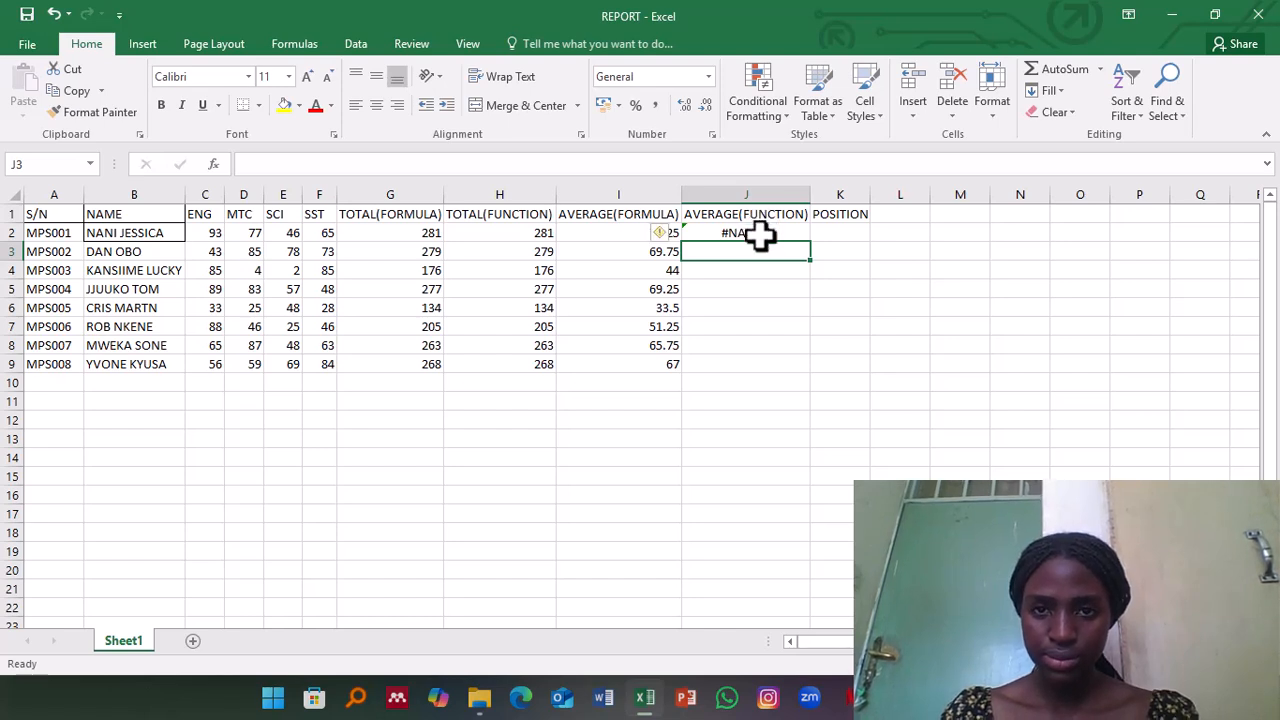
{"action": "left_click", "coordinate": [760, 236]}
{"action": "key", "text": "BackSpace"}
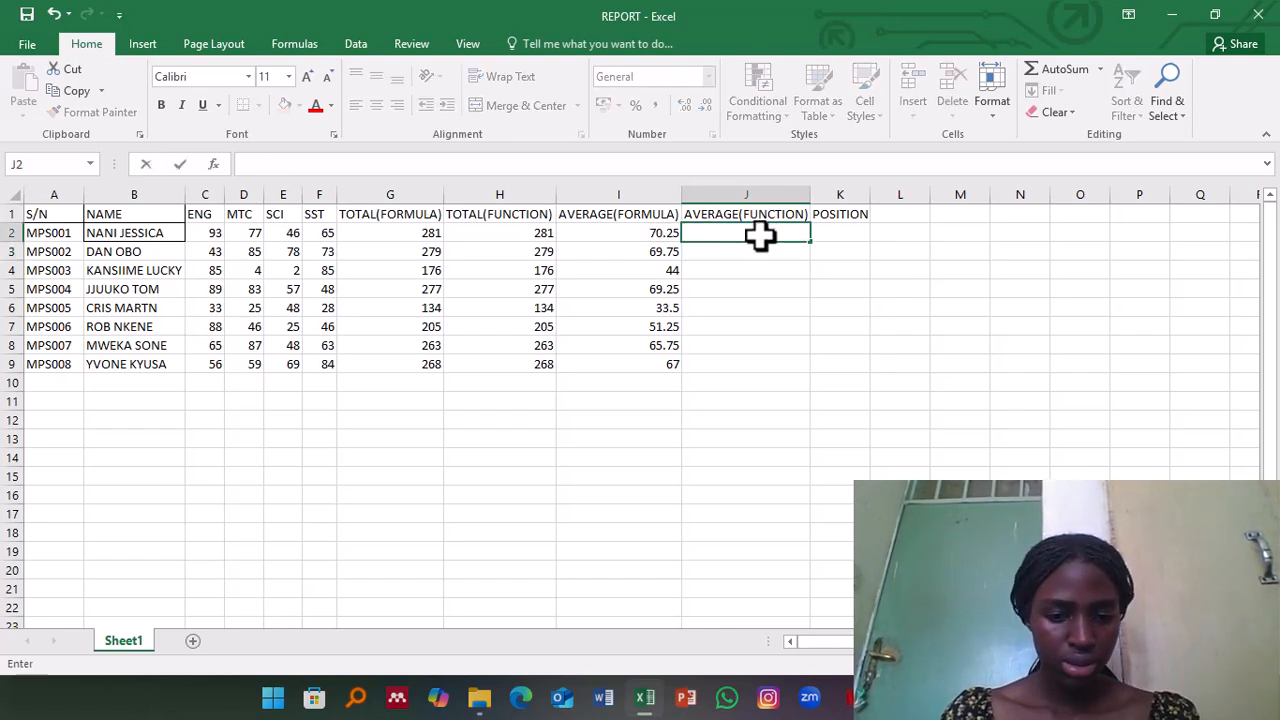
Step: Enter the function =AVERAGE(C2:F2) in J2 under AVERAGE(FUNCTION) and fill it down through J9
{"action": "type", "text": "="}
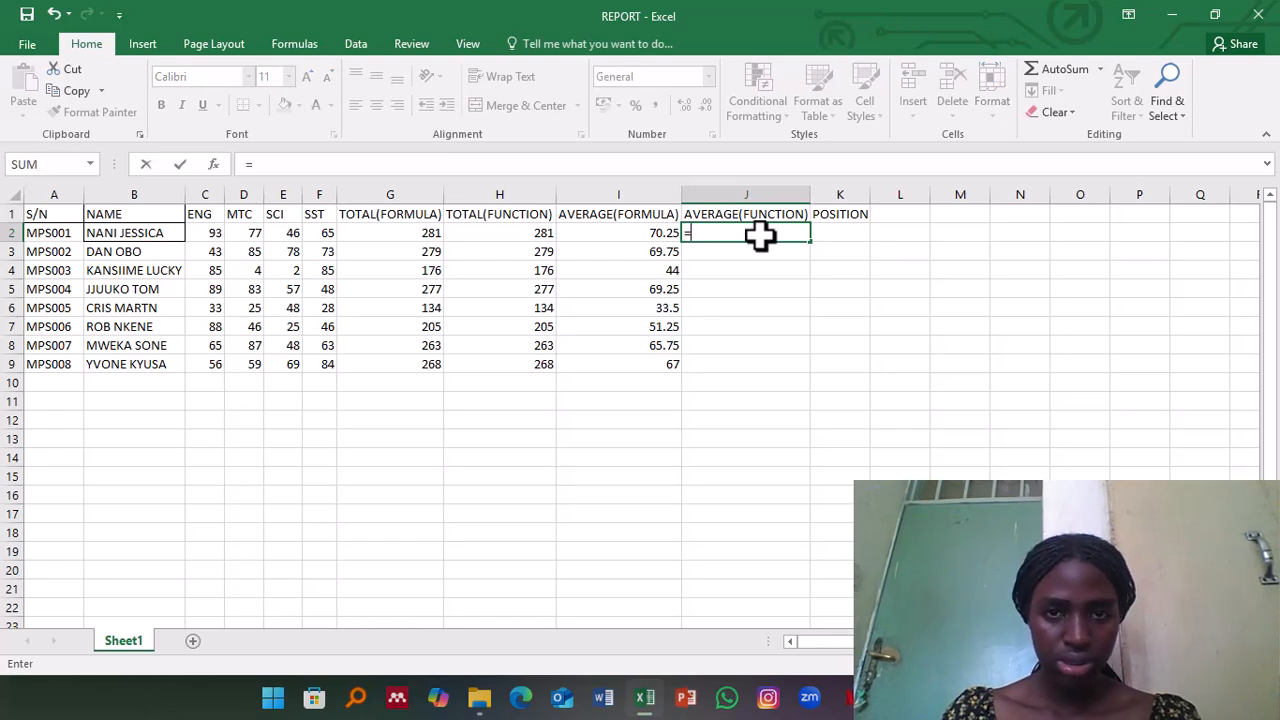
{"action": "type", "text": "avera"}
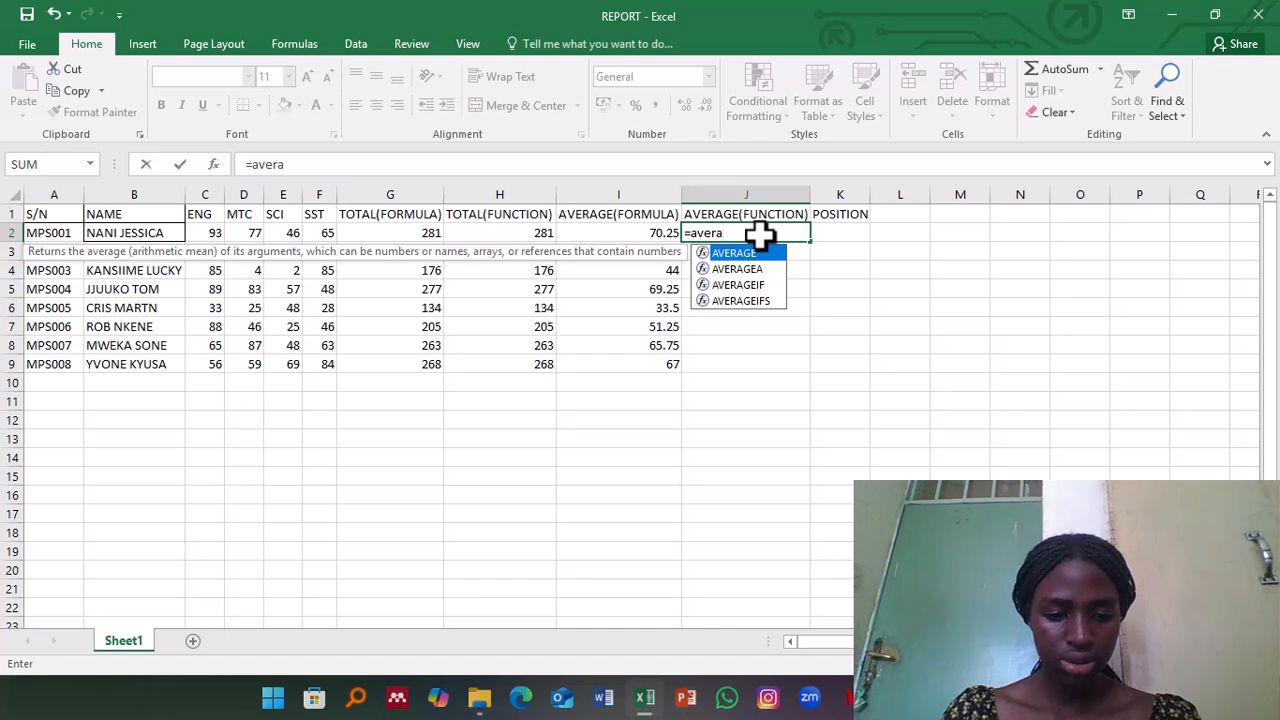
{"action": "type", "text": "ge("}
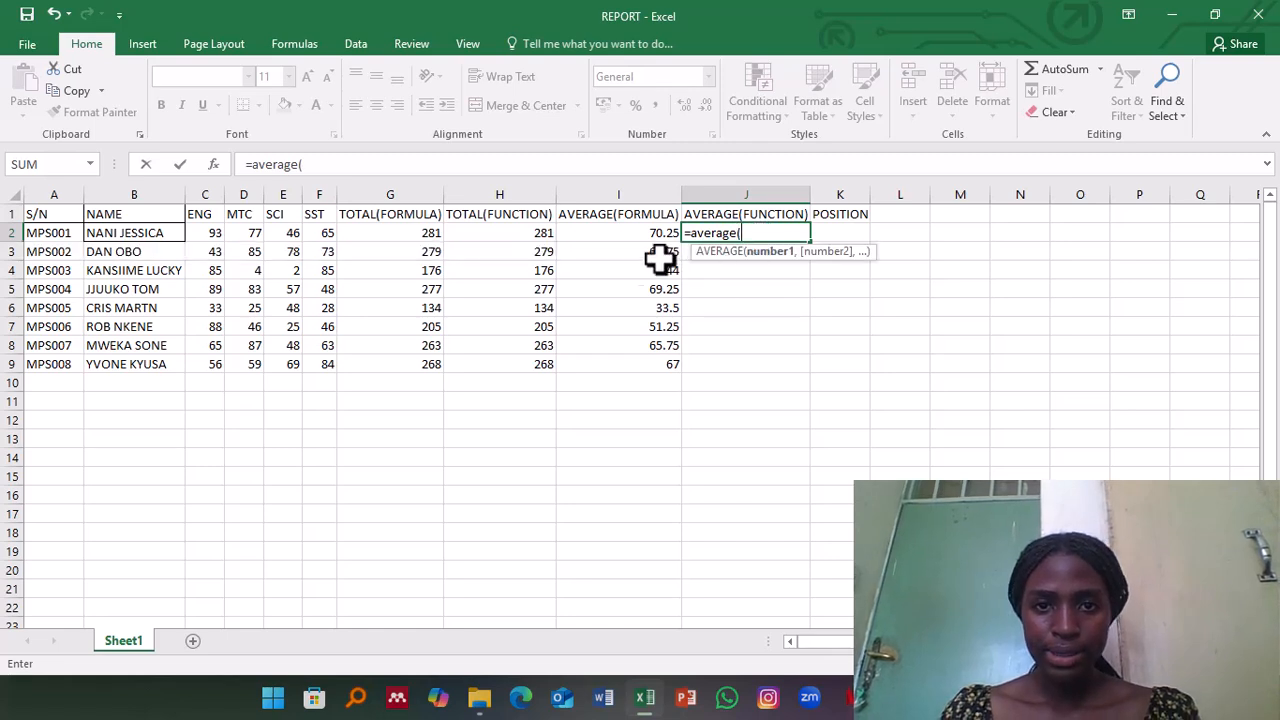
{"action": "left_click", "coordinate": [203, 233]}
{"action": "left_click_drag", "start_coordinate": [203, 233], "coordinate": [318, 236]}
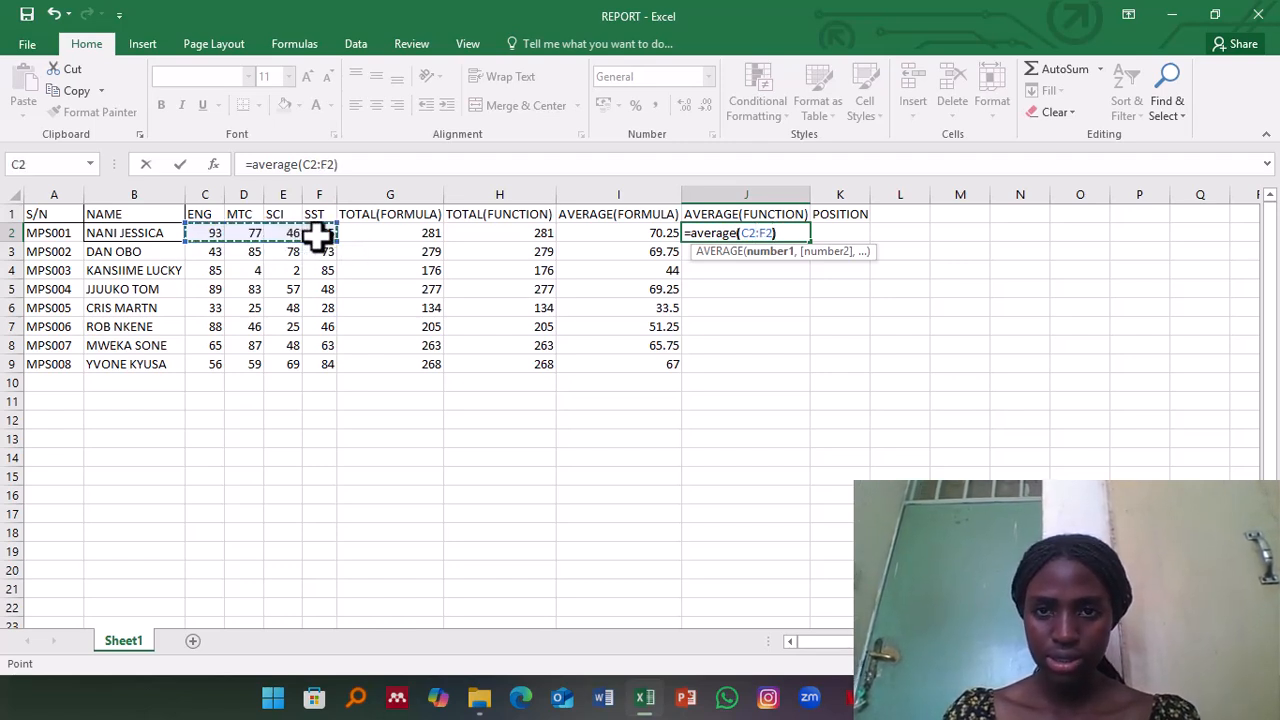
{"action": "type", "text": ")"}
{"action": "key", "text": "Return"}
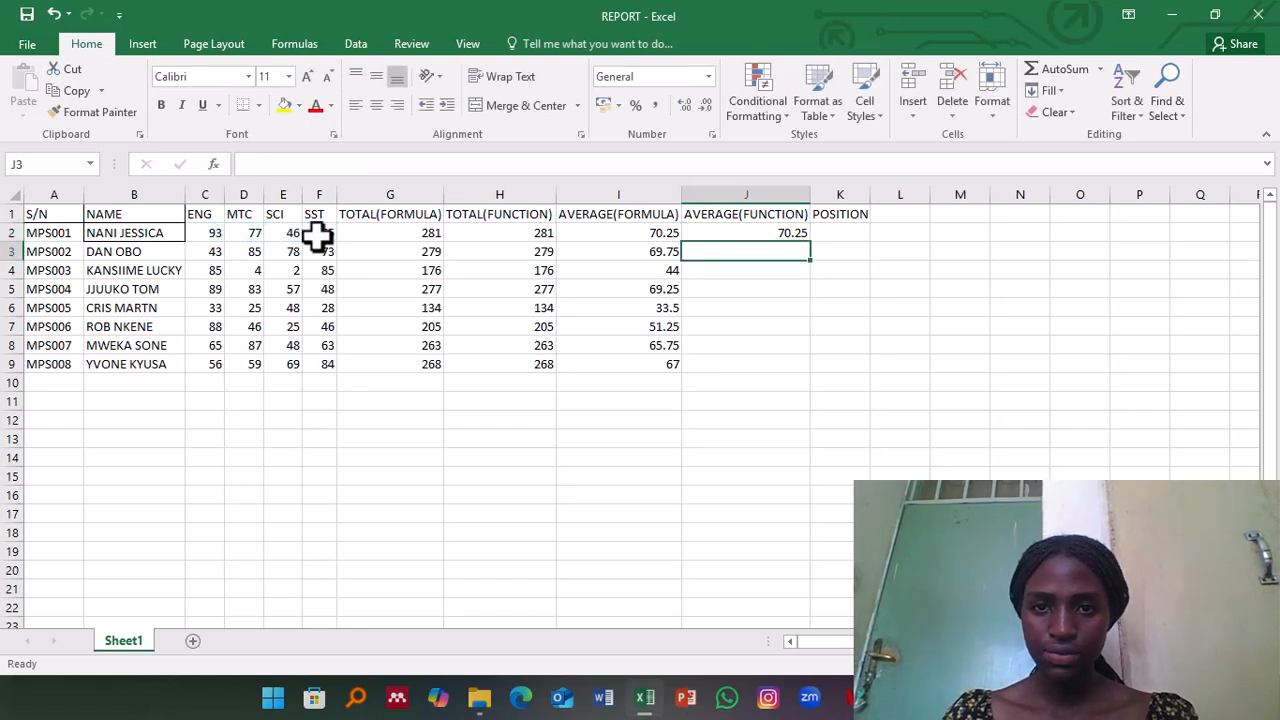
{"action": "left_click", "coordinate": [737, 232]}
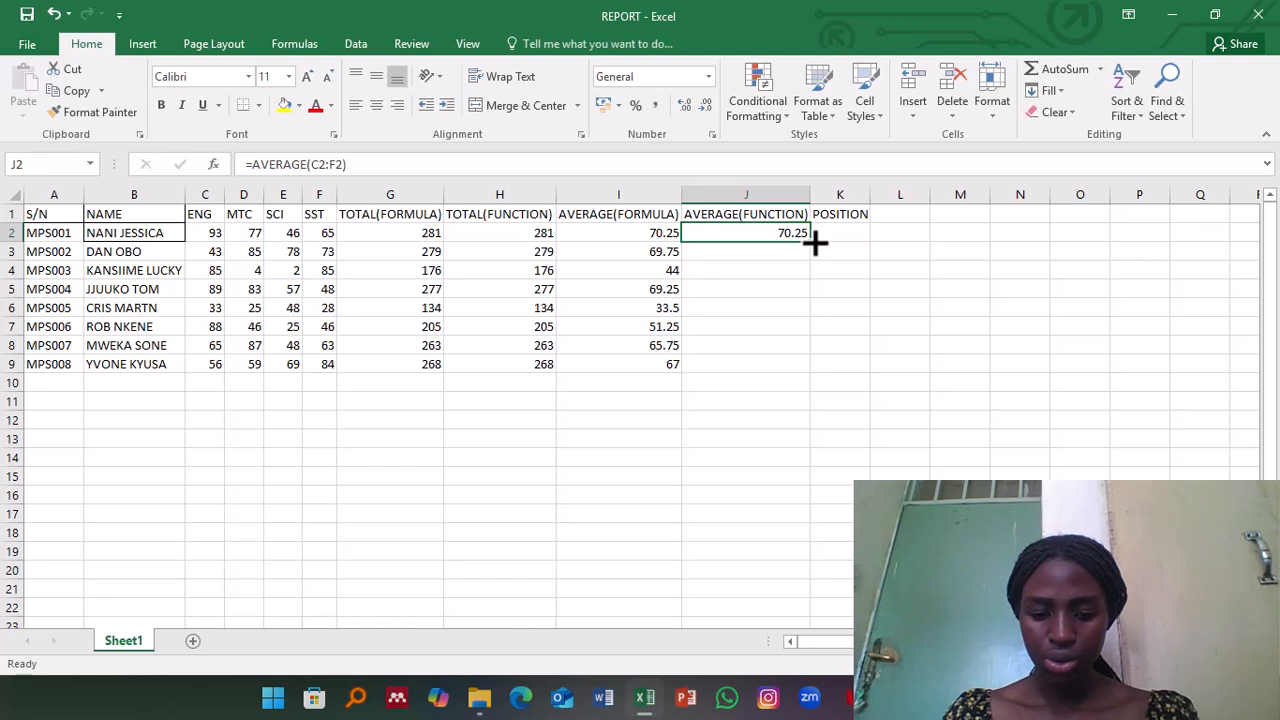
{"action": "left_click_drag", "start_coordinate": [815, 242], "coordinate": [808, 380]}
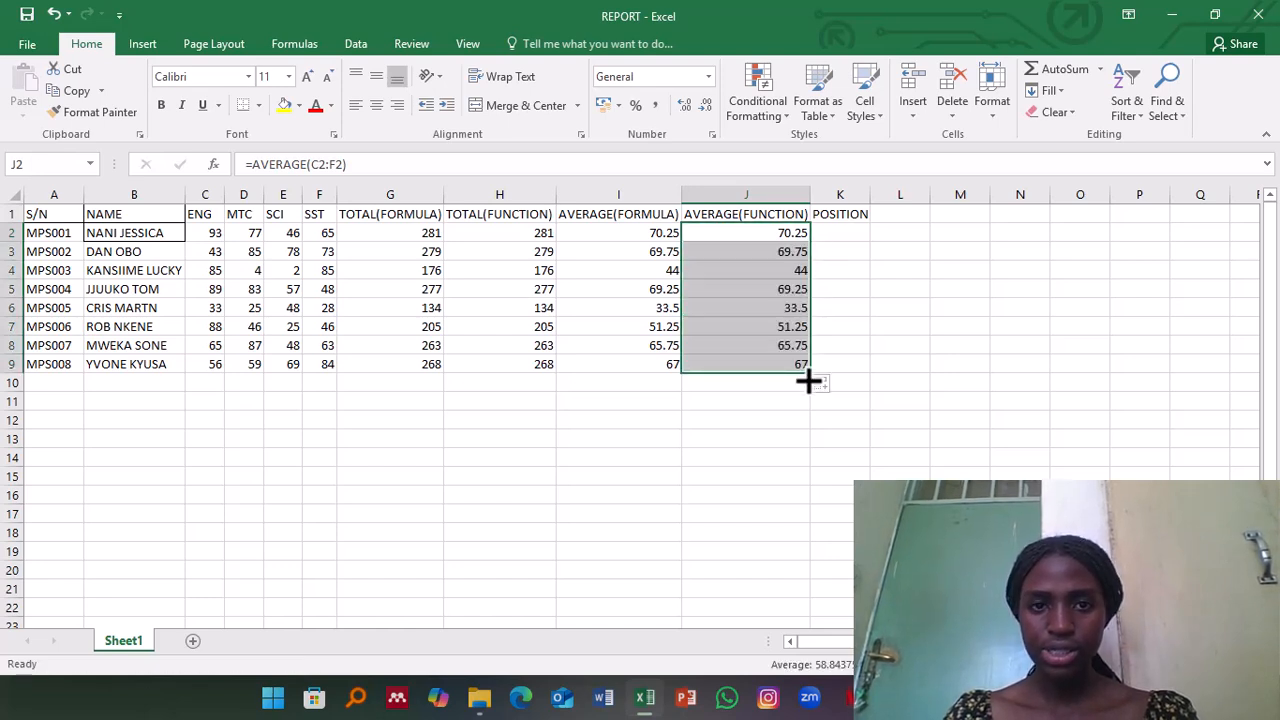
Step: Write the function =RANK(J2,J2:J9) in K2 under POSITION to rank the first student by average
{"action": "left_click", "coordinate": [825, 249]}
{"action": "left_click", "coordinate": [827, 230]}
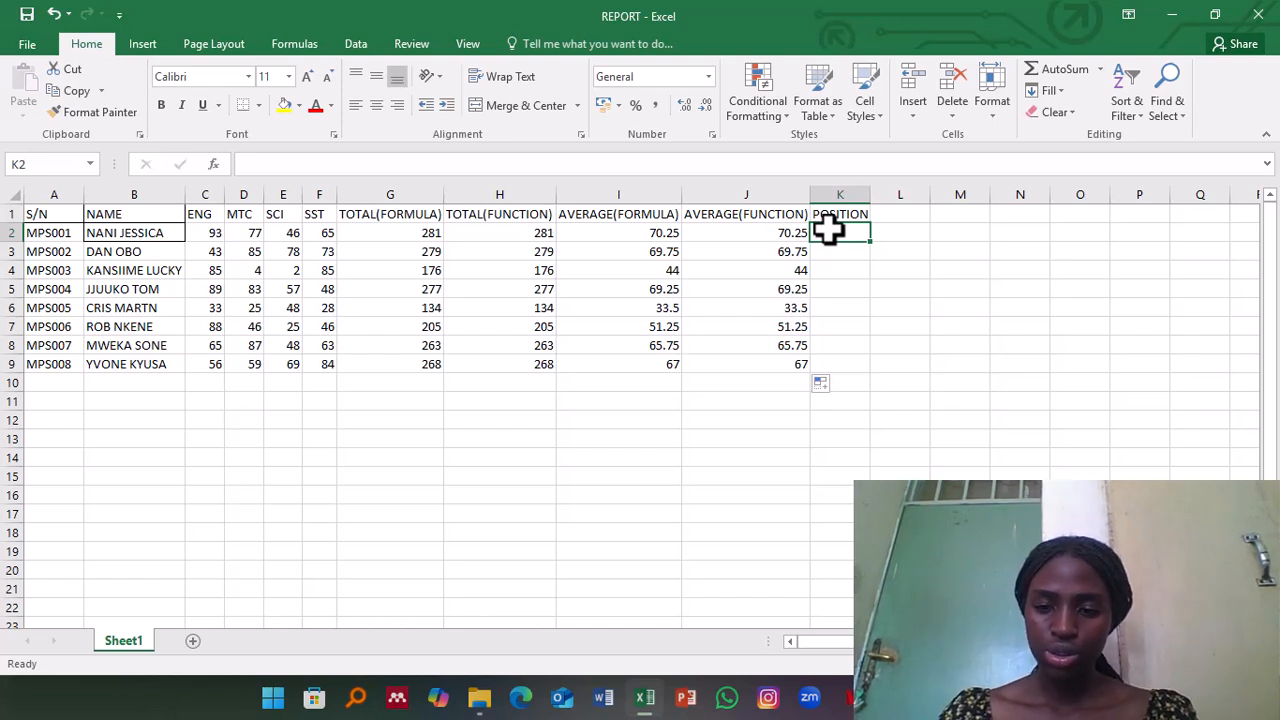
{"action": "type", "text": "="}
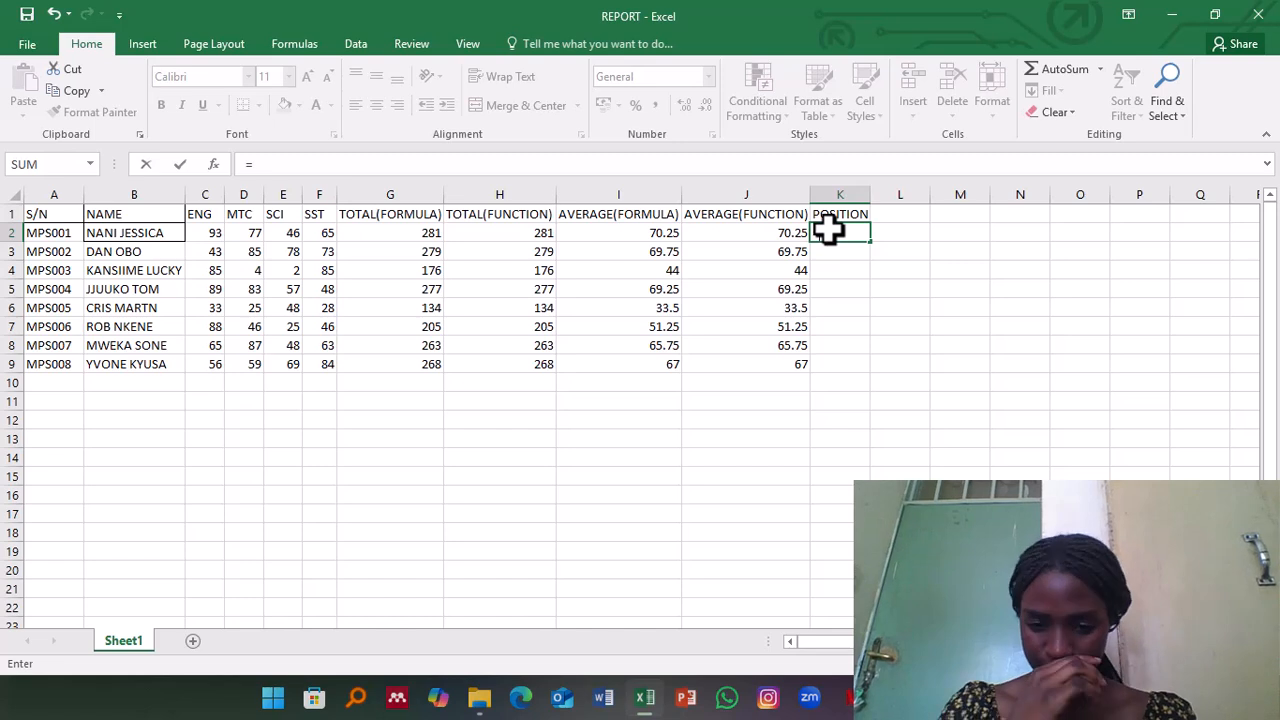
{"action": "type", "text": "rank"}
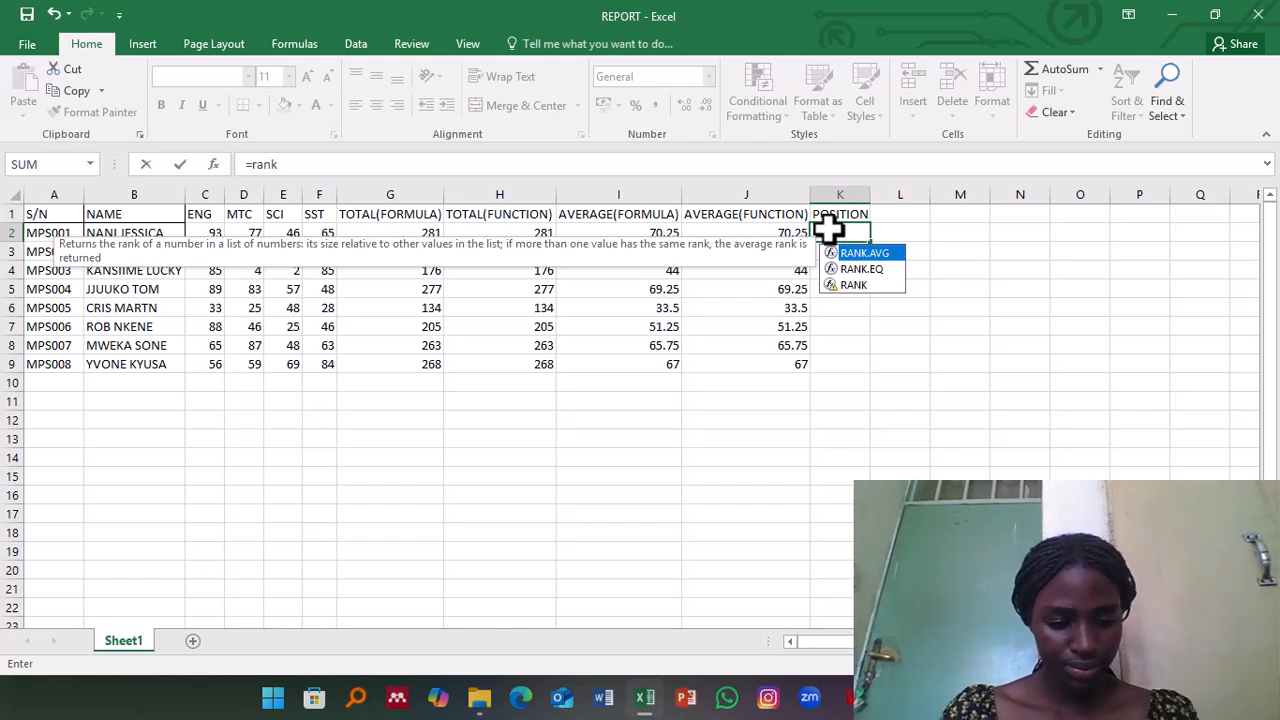
{"action": "type", "text": "("}
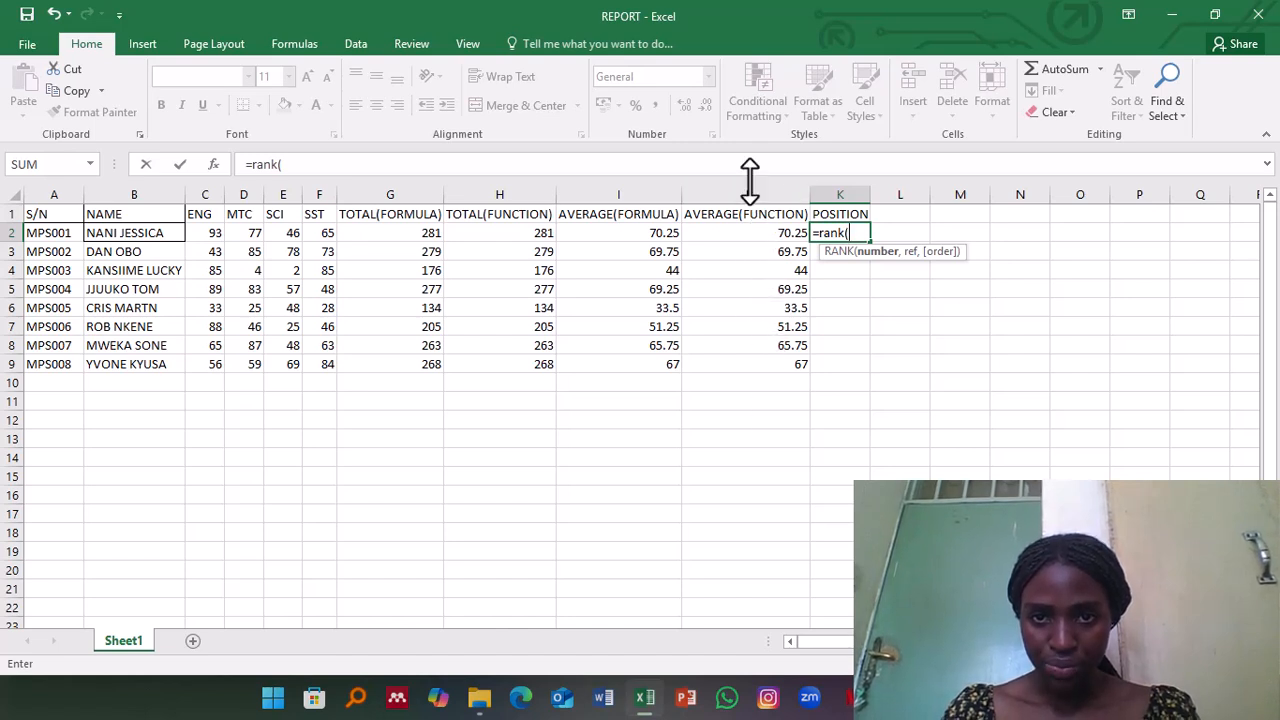
{"action": "left_click", "coordinate": [762, 235]}
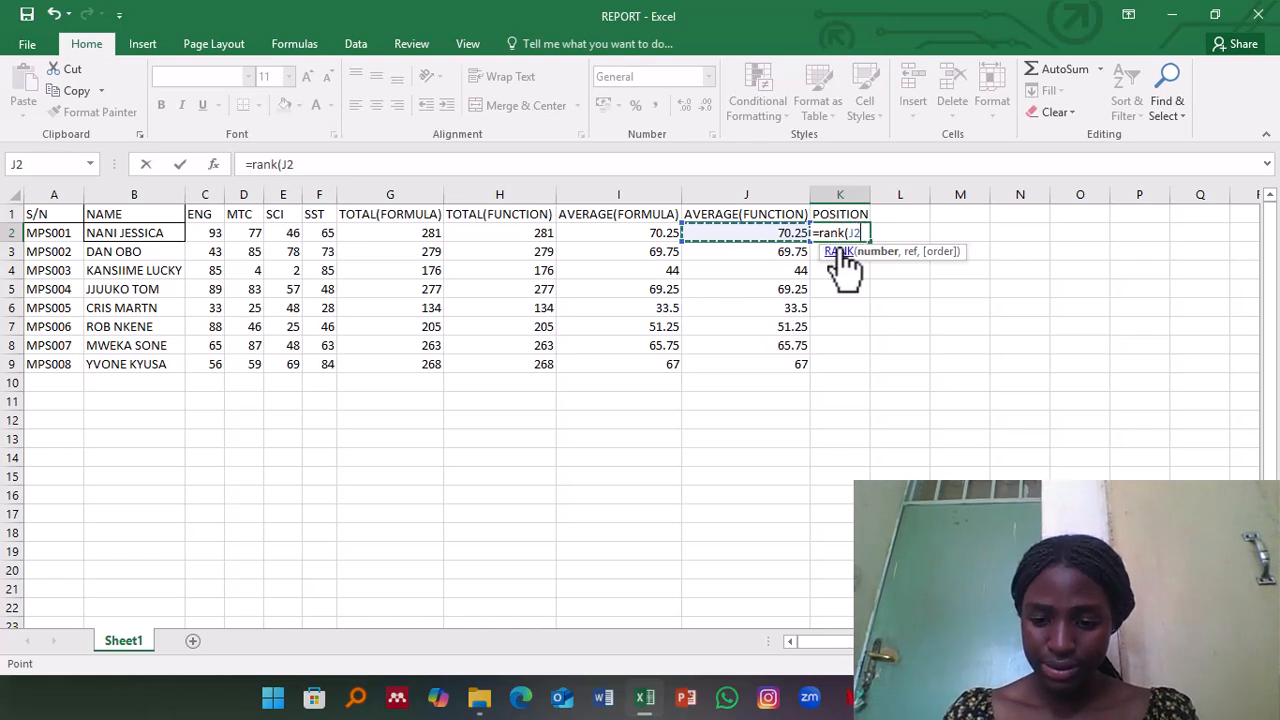
{"action": "type", "text": ","}
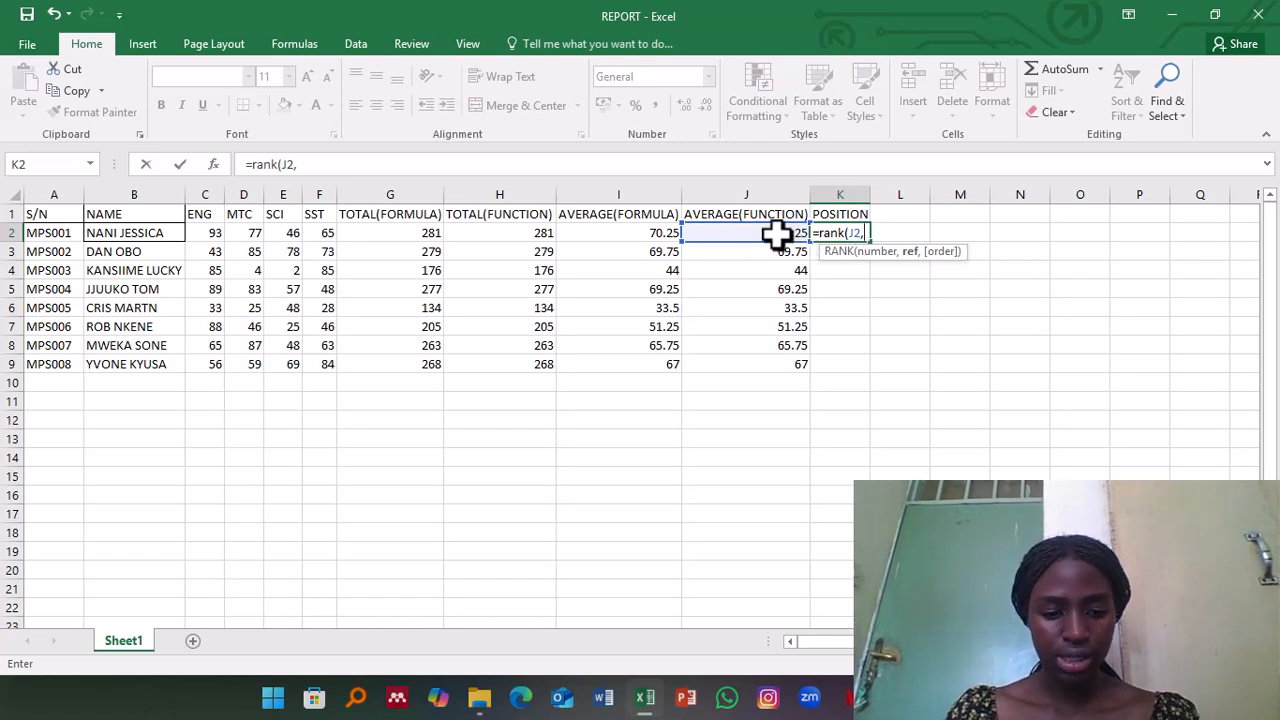
{"action": "left_click_drag", "start_coordinate": [778, 233], "coordinate": [797, 363]}
{"action": "type", "text": ")"}
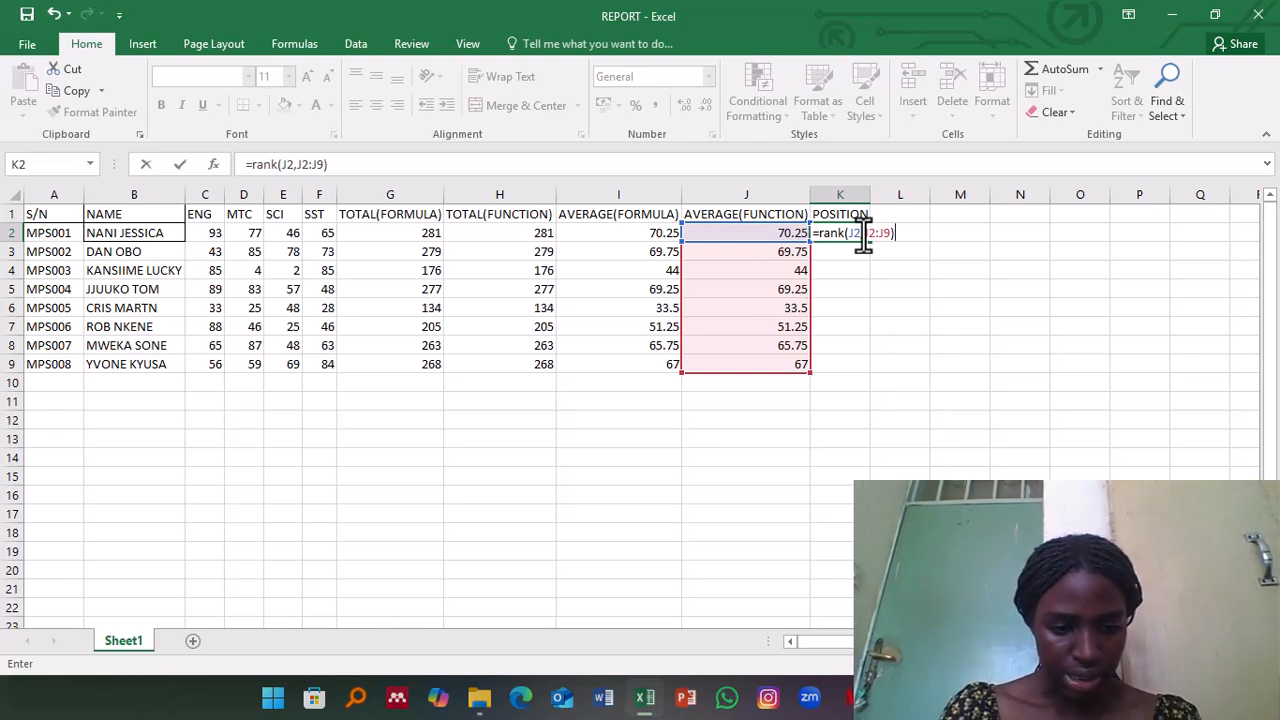
Step: Make the range in K2's RANK function absolute as $J$2:$J$9 and enter the formula
{"action": "type", "text": "$"}
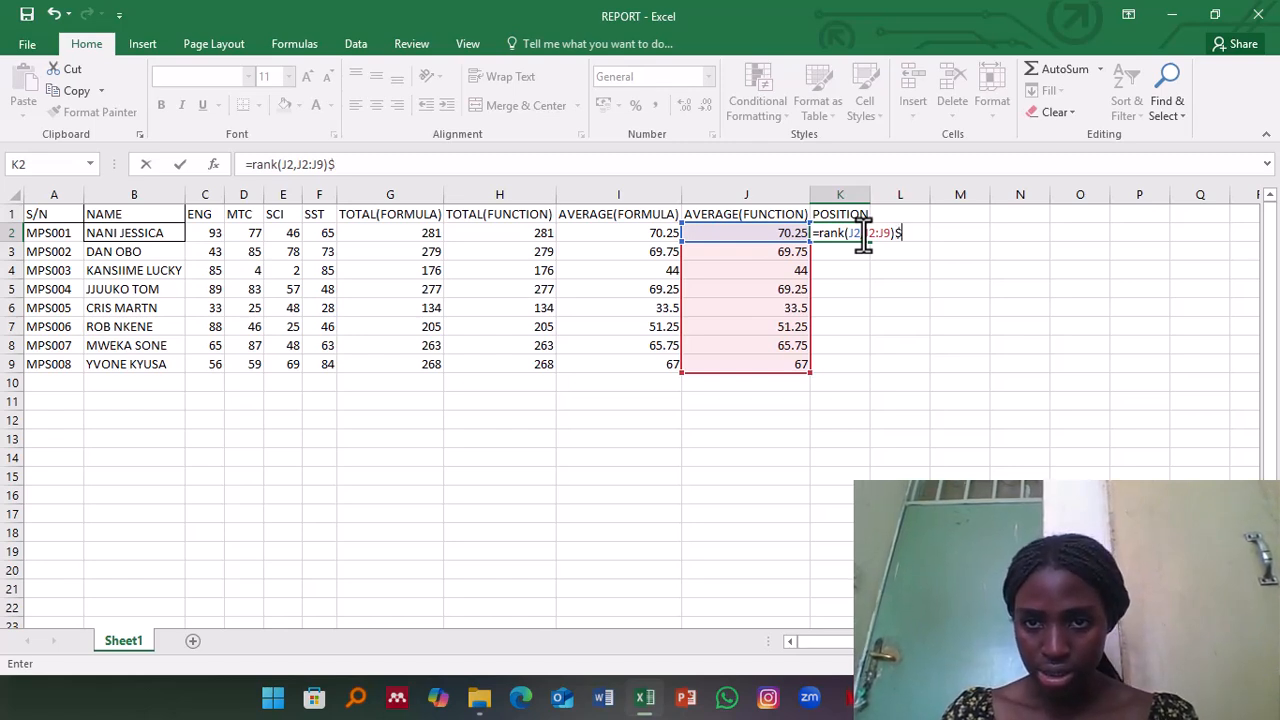
{"action": "key", "text": "BackSpace"}
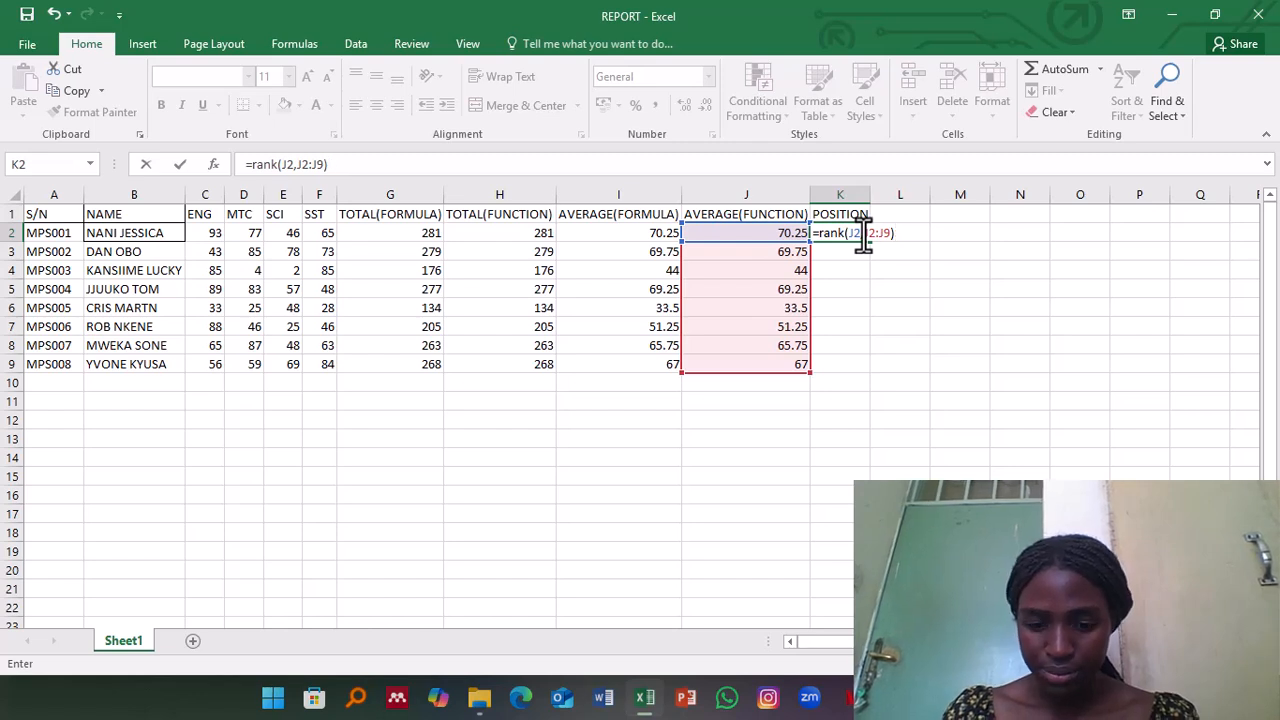
{"action": "left_click", "coordinate": [862, 236]}
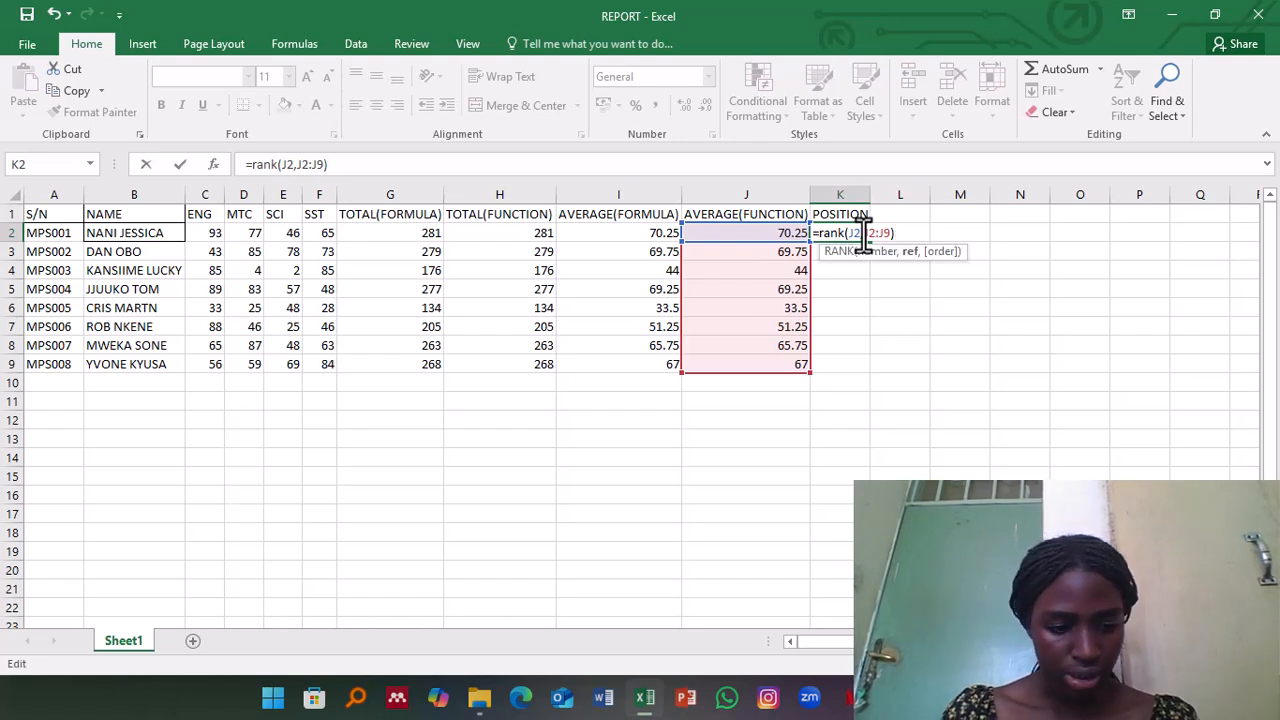
{"action": "type", "text": "$"}
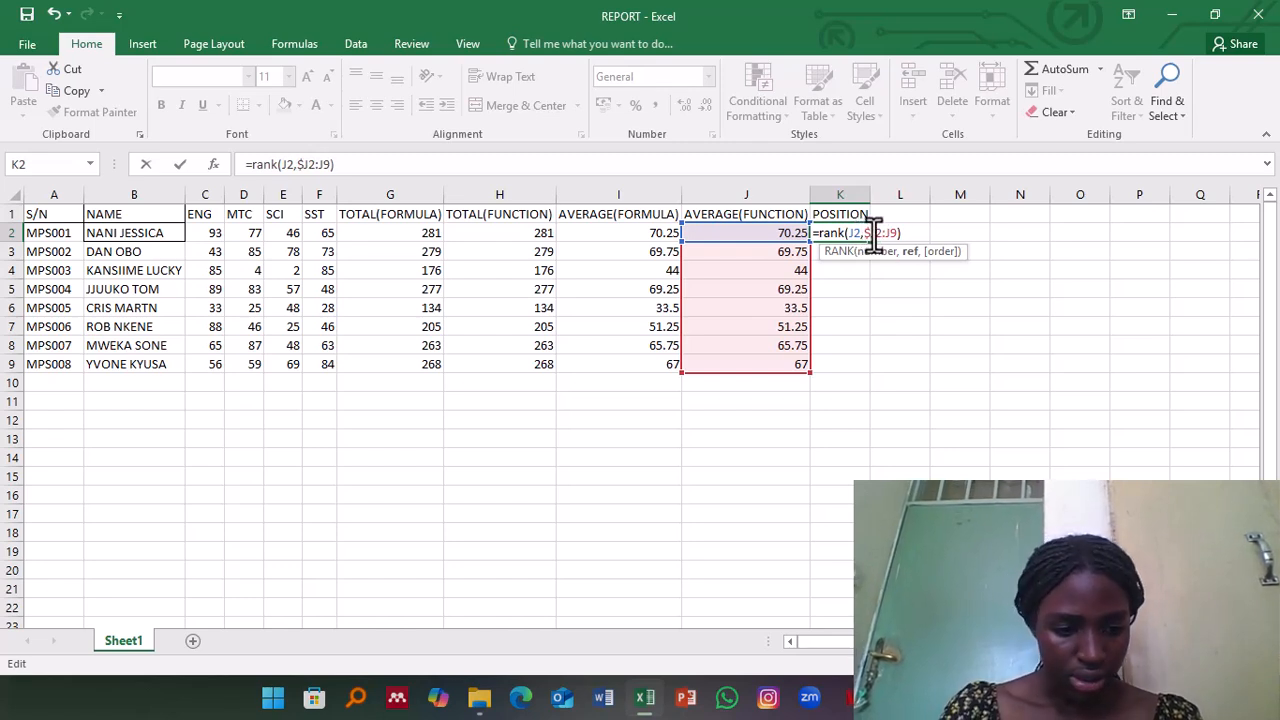
{"action": "left_click", "coordinate": [872, 232]}
{"action": "type", "text": "$"}
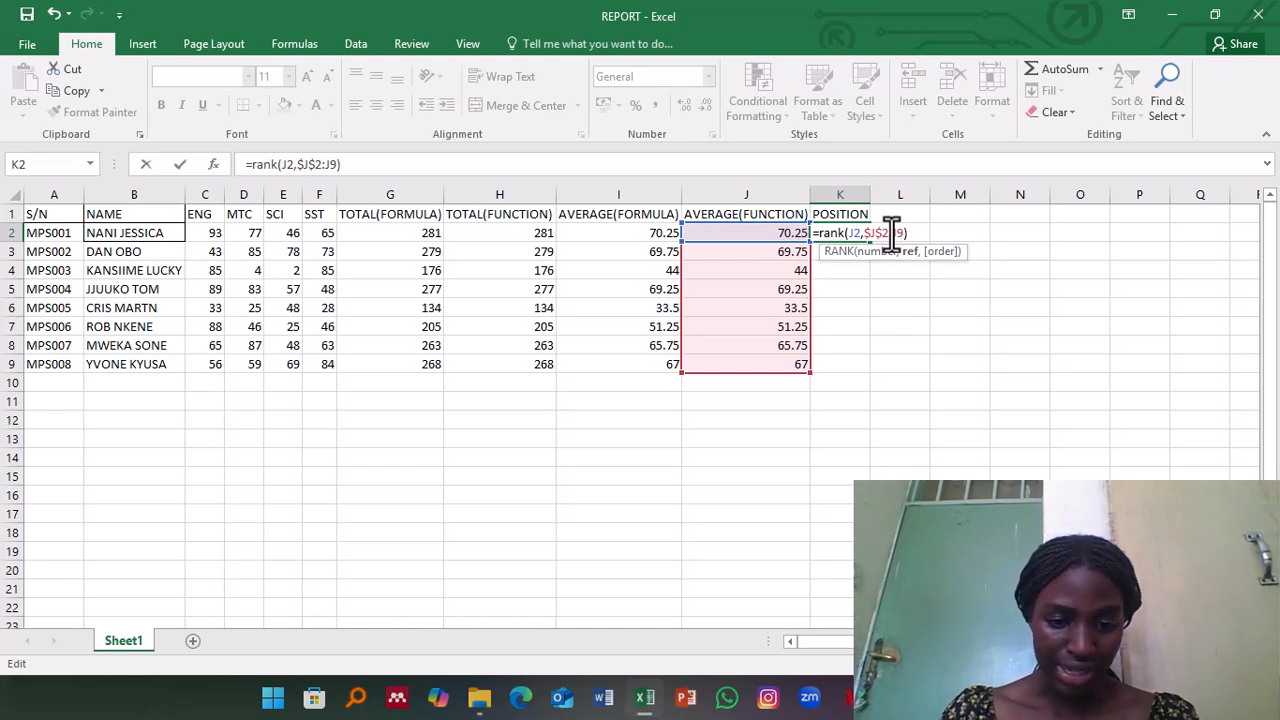
{"action": "type", "text": "$J"}
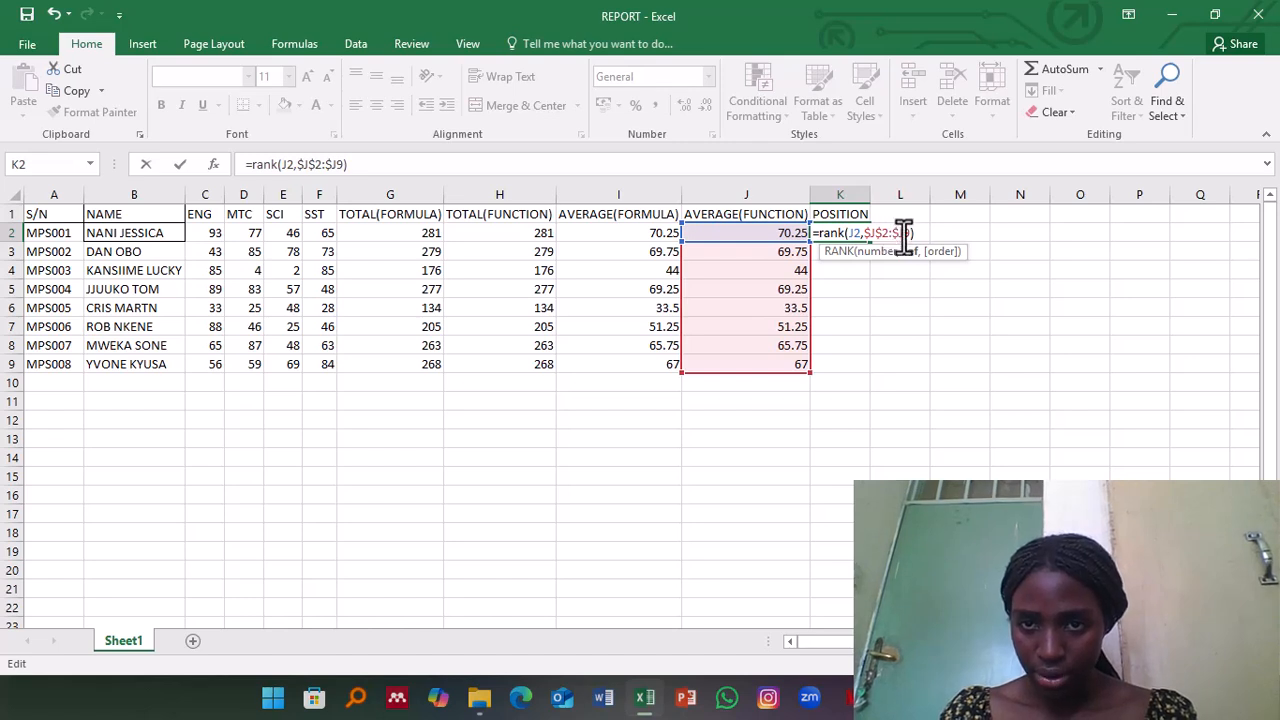
{"action": "type", "text": "$"}
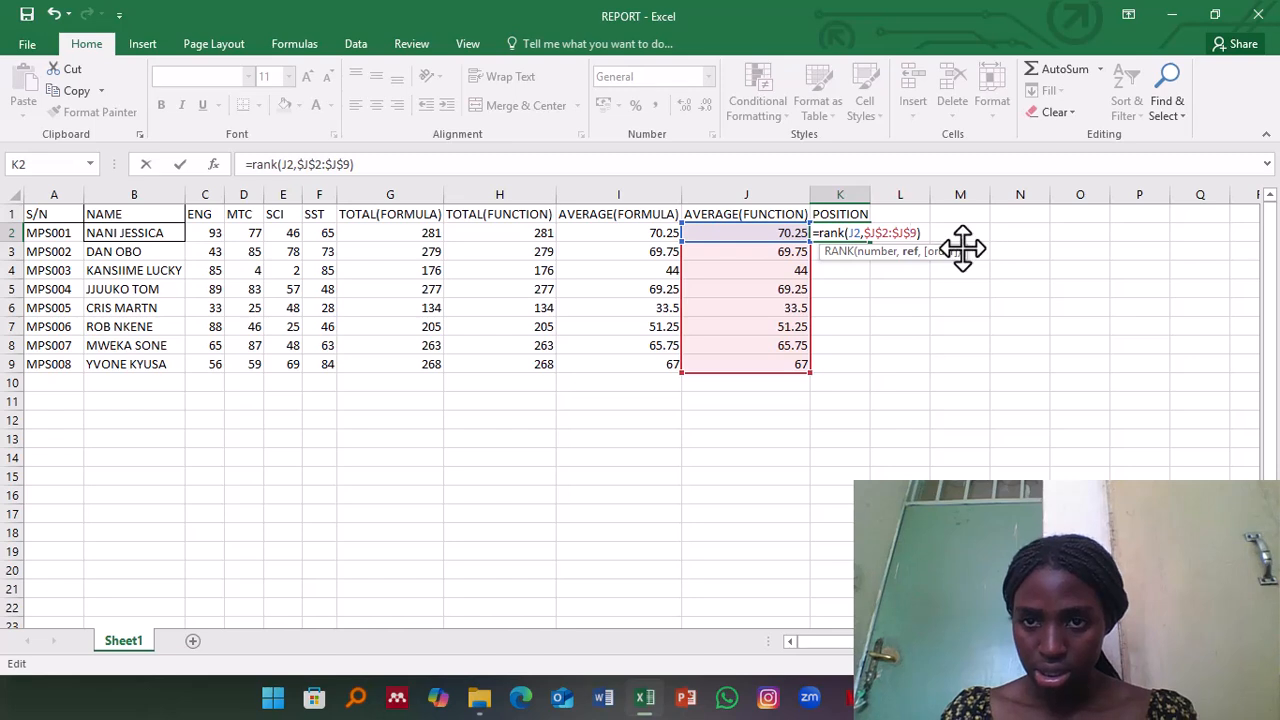
{"action": "key", "text": "Return"}
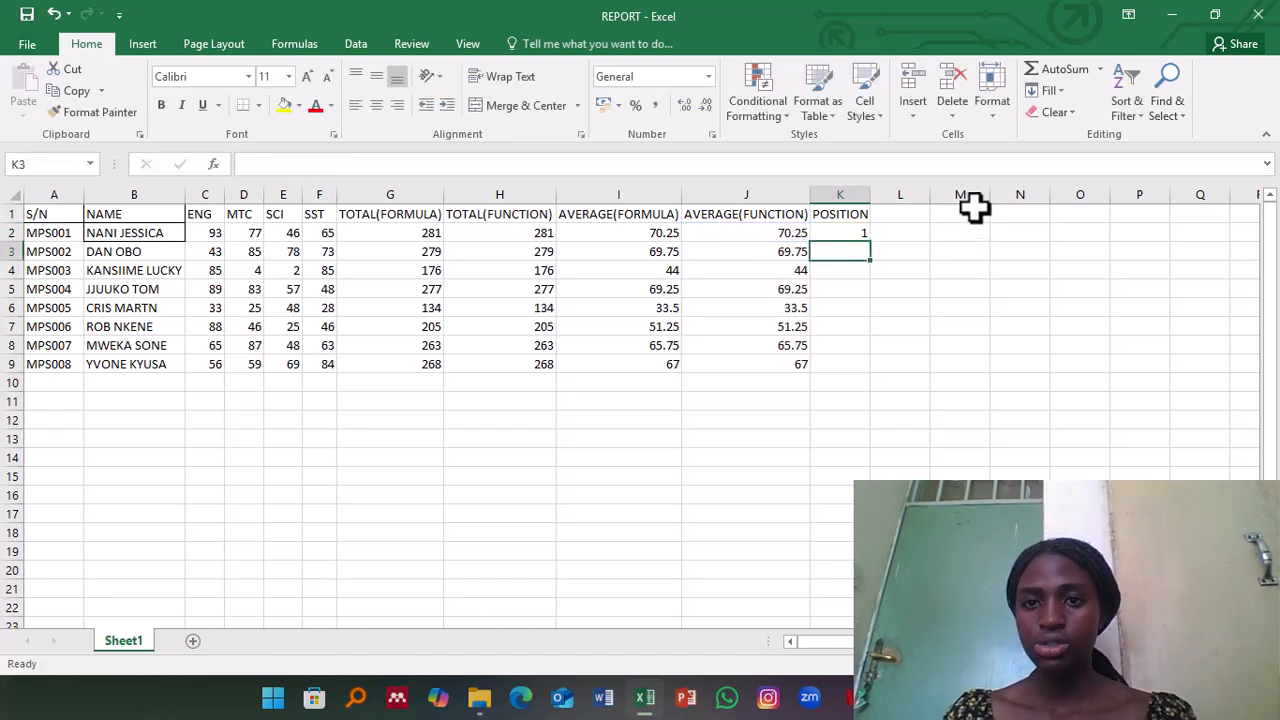
Step: Fill the RANK function from K2 down through K9 to give every student a position
{"action": "left_click", "coordinate": [850, 232]}
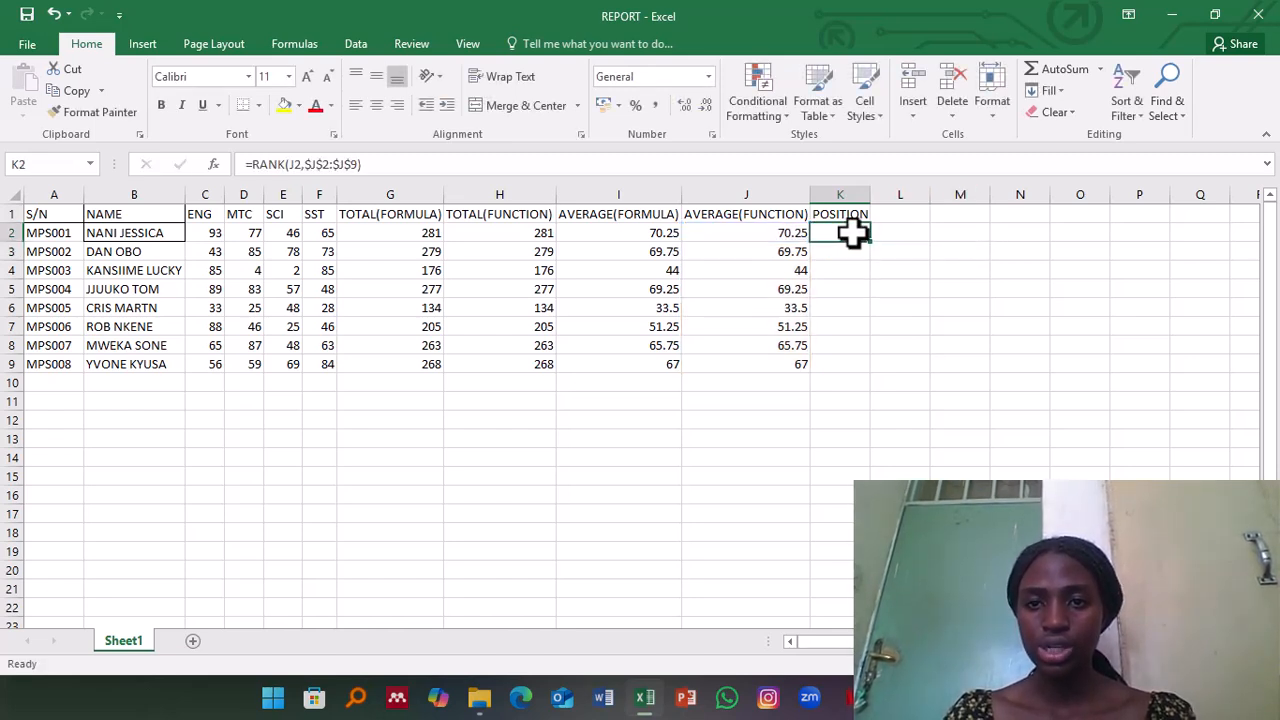
{"action": "left_click_drag", "start_coordinate": [869, 241], "coordinate": [879, 370]}
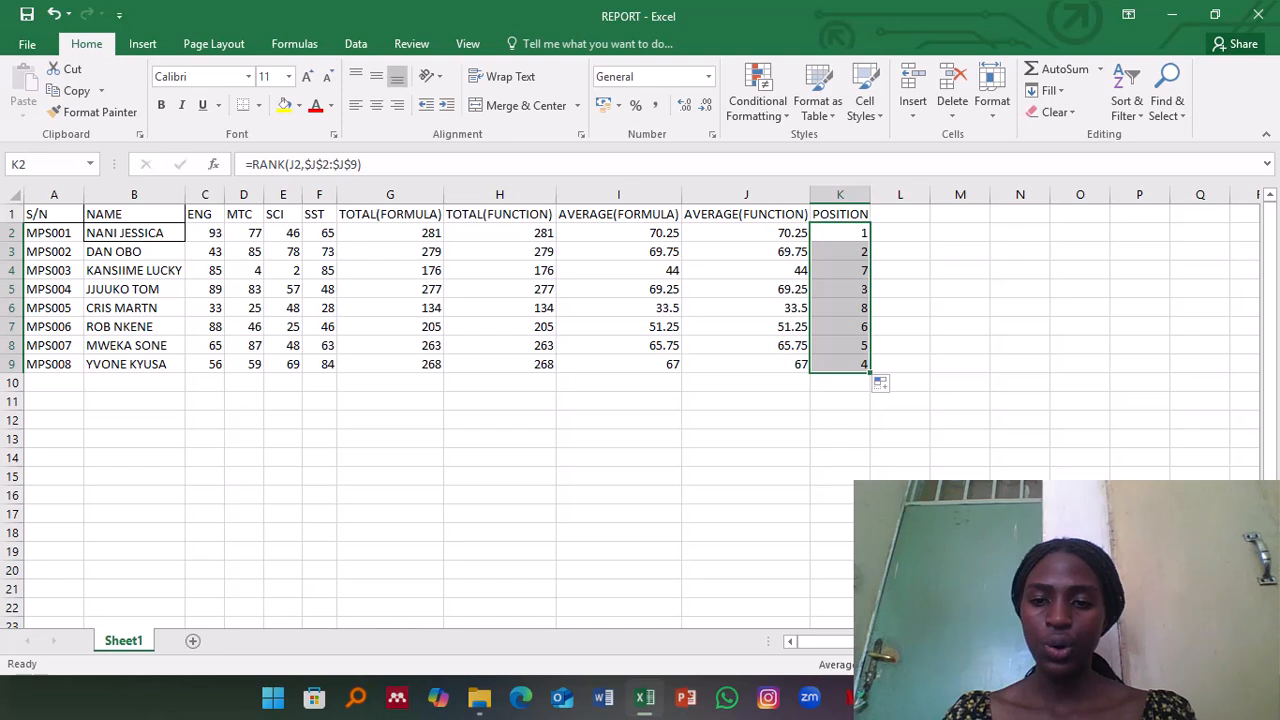
{"action": "left_click", "coordinate": [892, 697]}
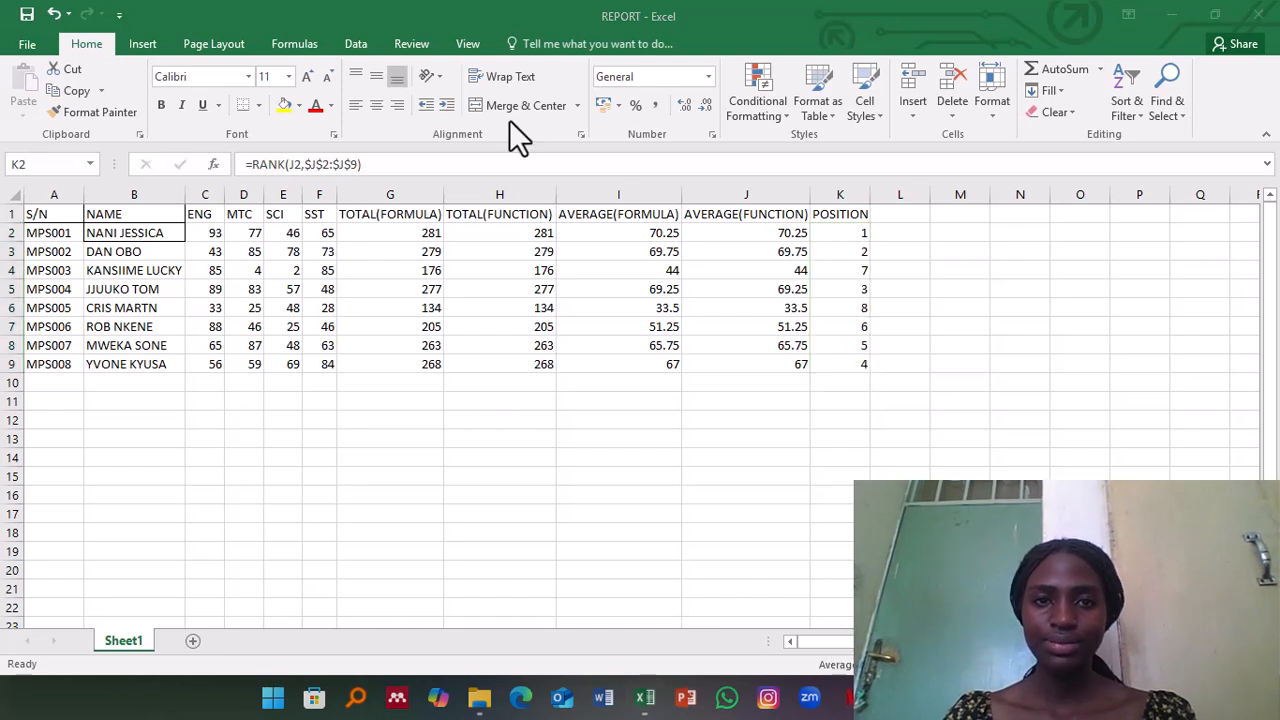